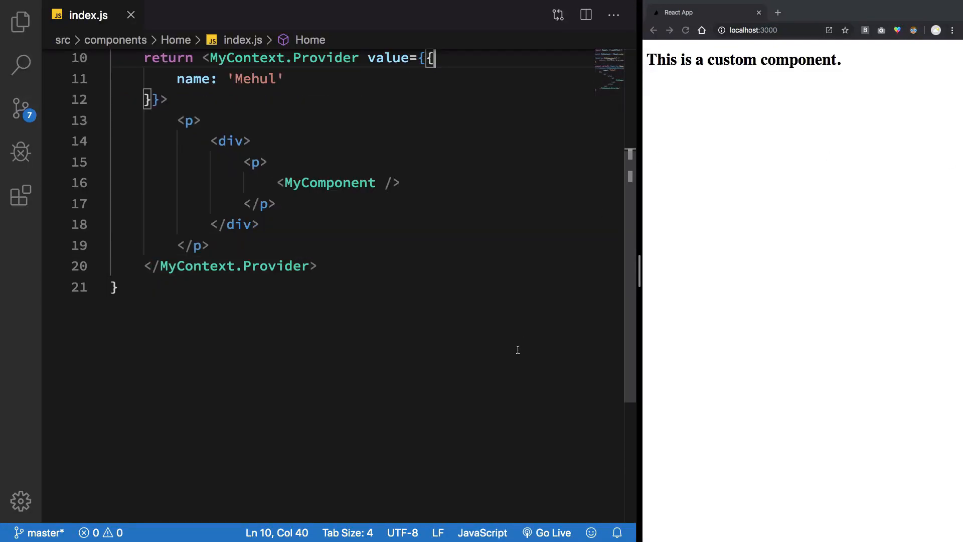
scroll(516, 349, up, 5)
Review the provider's value object, then swap useEffect for useContext in the react import.
click(431, 309)
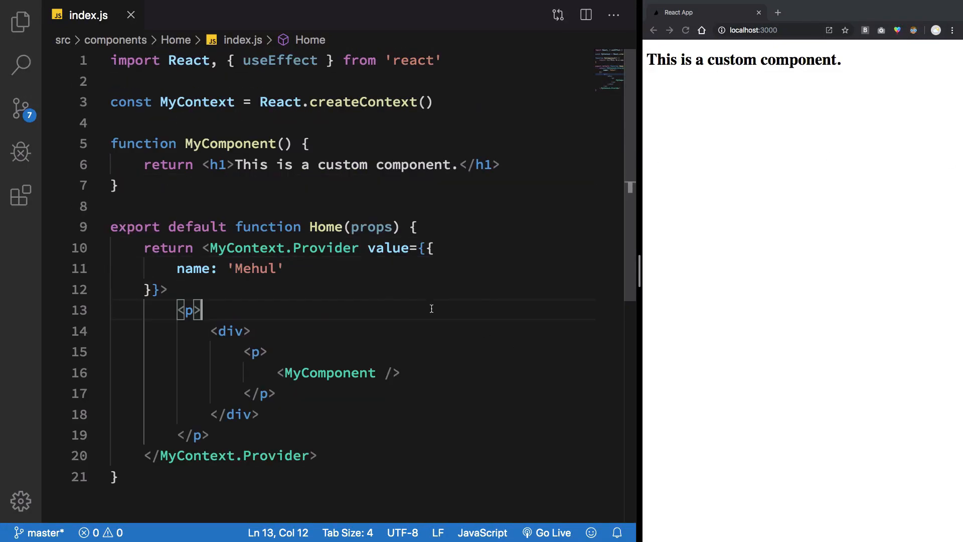
click(222, 164)
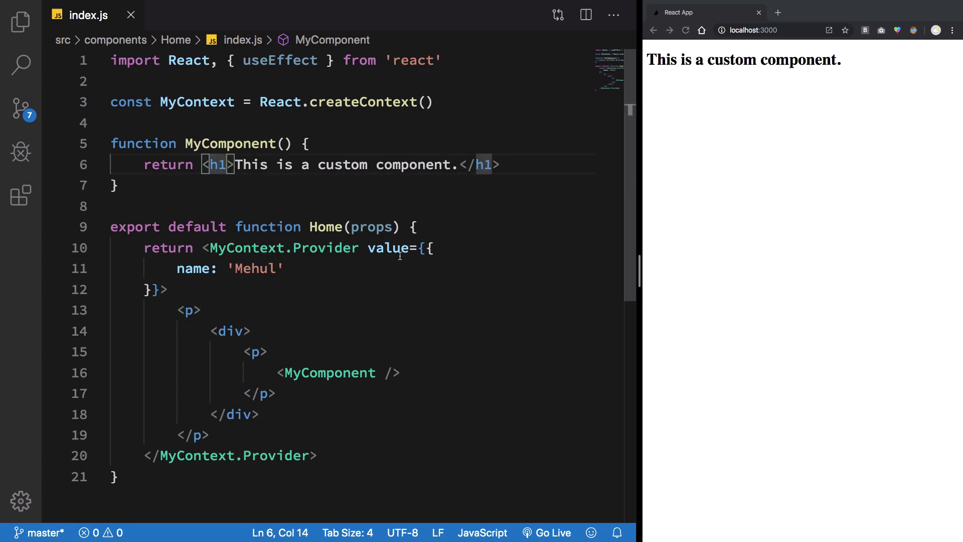
drag(427, 247, 148, 293)
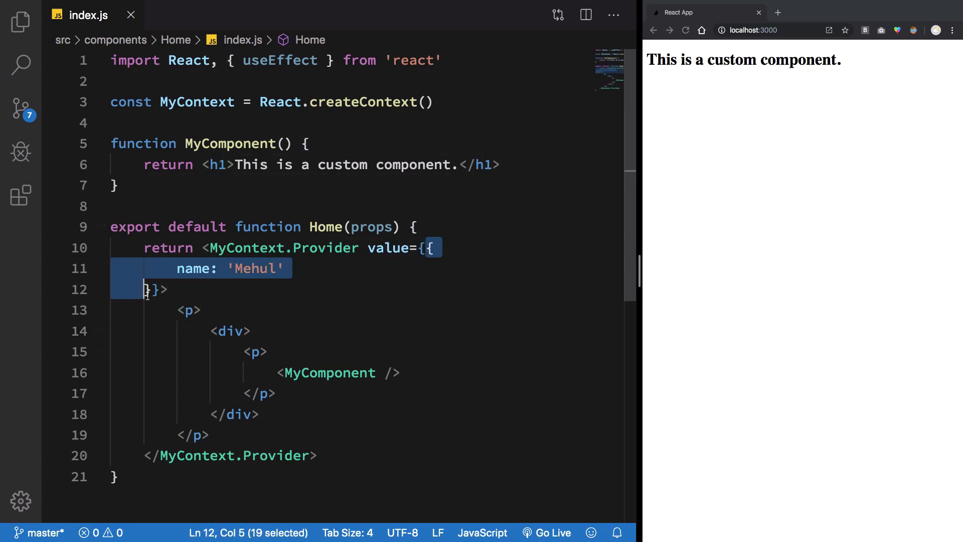
double_click(265, 247)
double_click(323, 248)
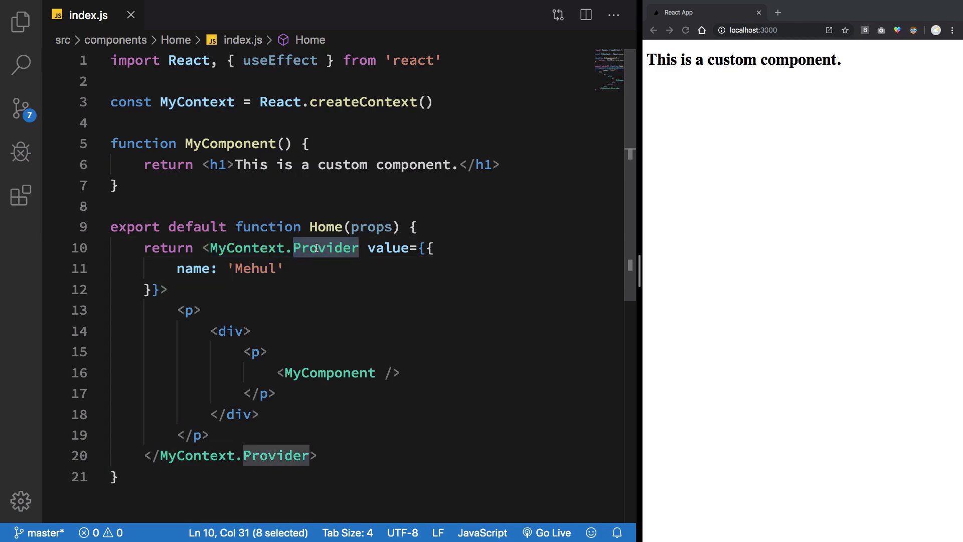
double_click(288, 60)
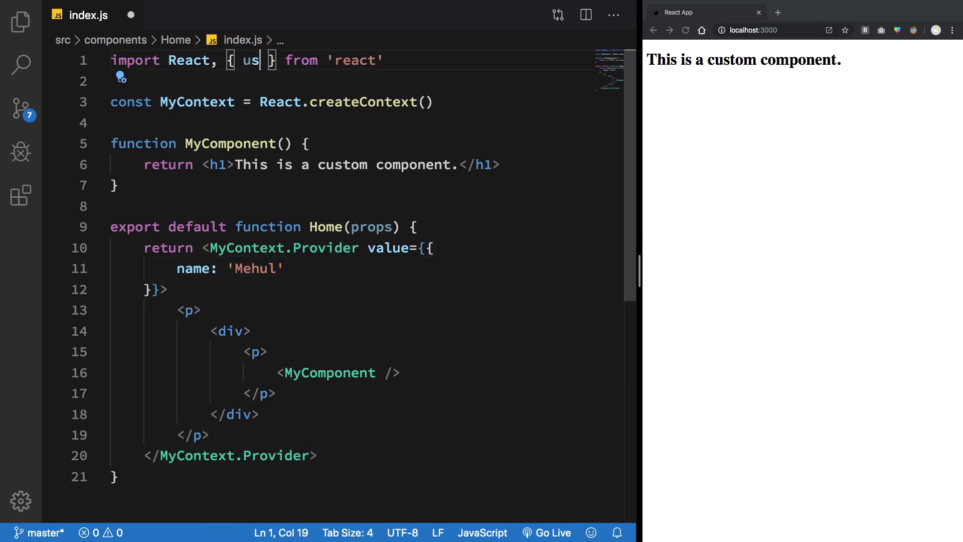
text(useCo)
key(Tab)
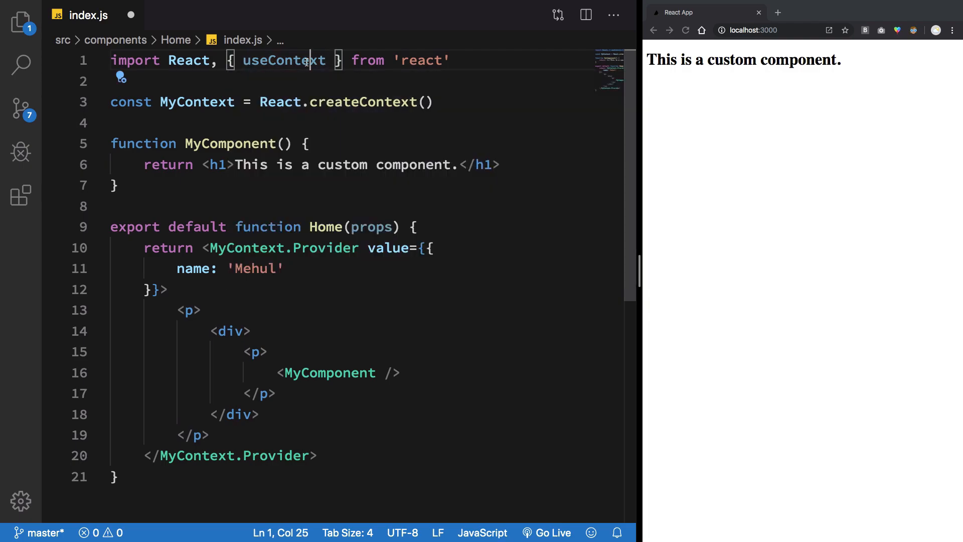
double_click(308, 60)
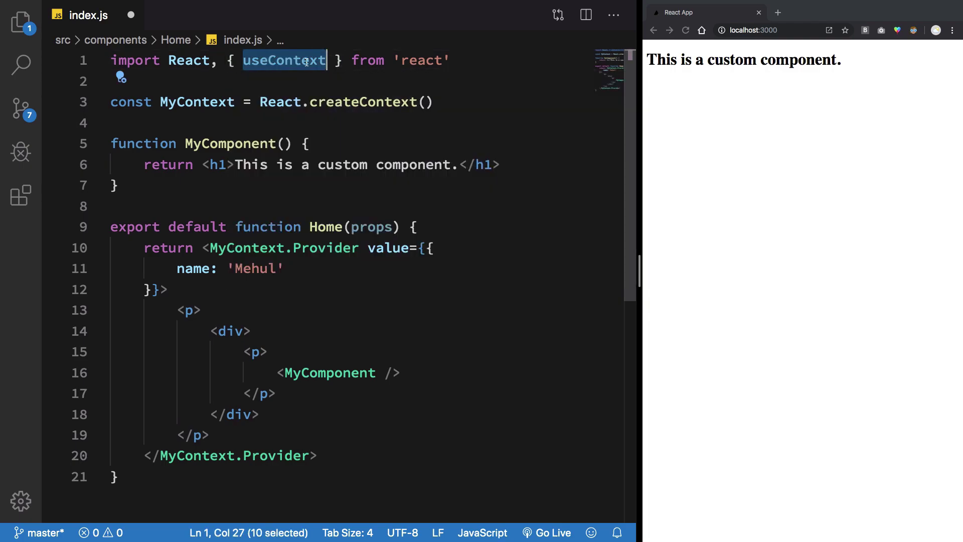
Add const state = useContext(MyContext) at the top of MyComponent.
click(309, 143)
key(Return)
key(Return)
key(Return)
key(Up)
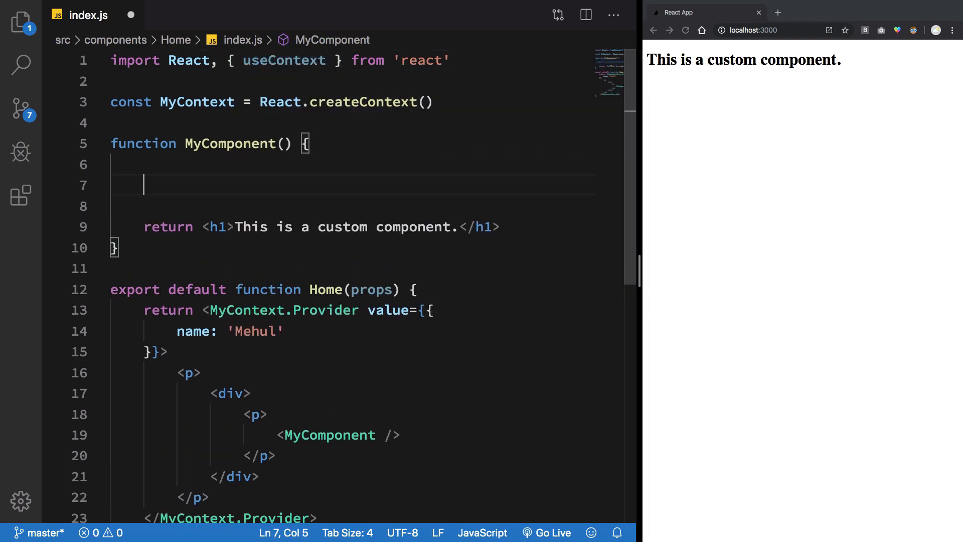
text(const )
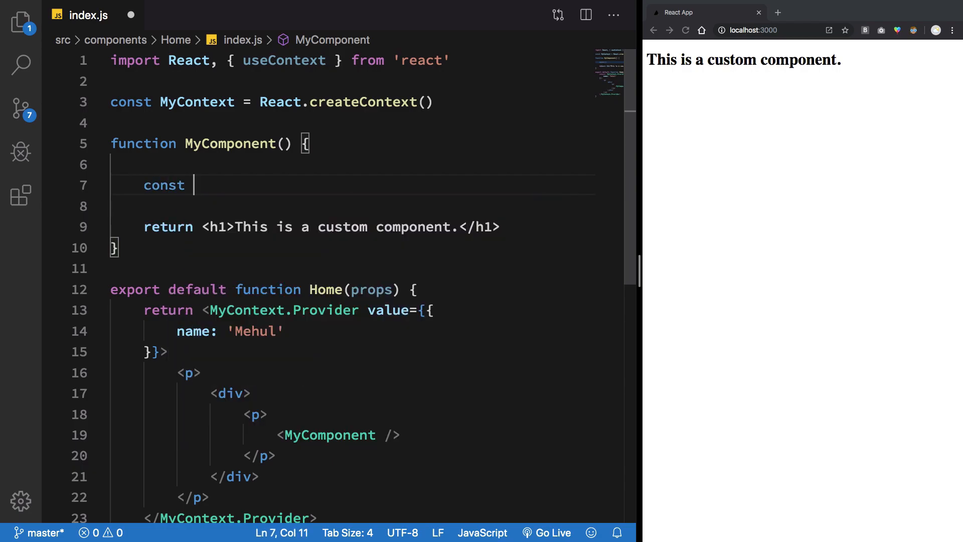
text(state = )
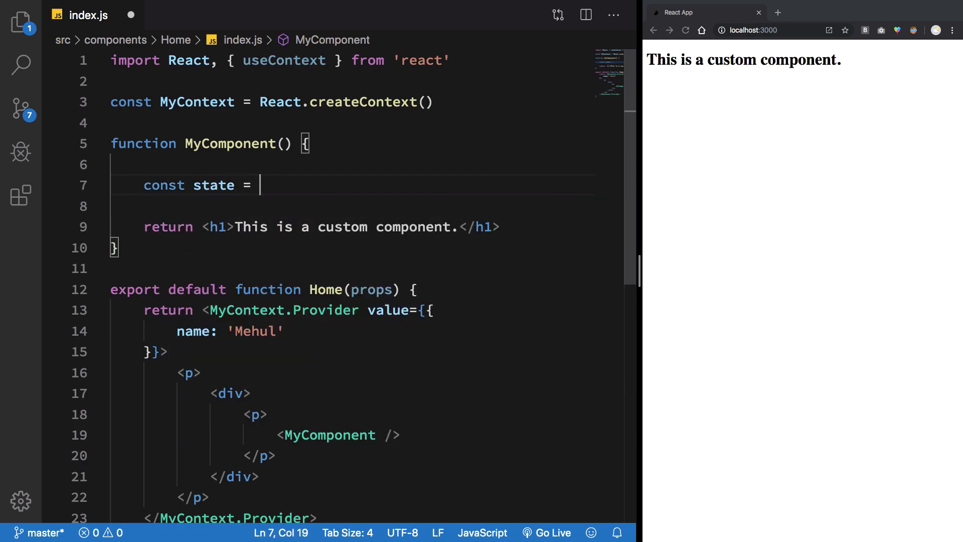
text(useContext()
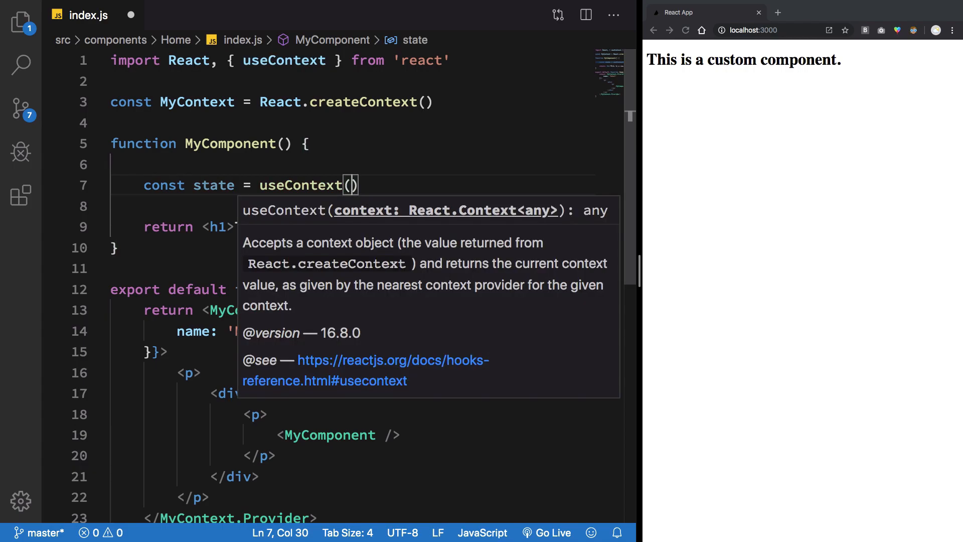
double_click(289, 187)
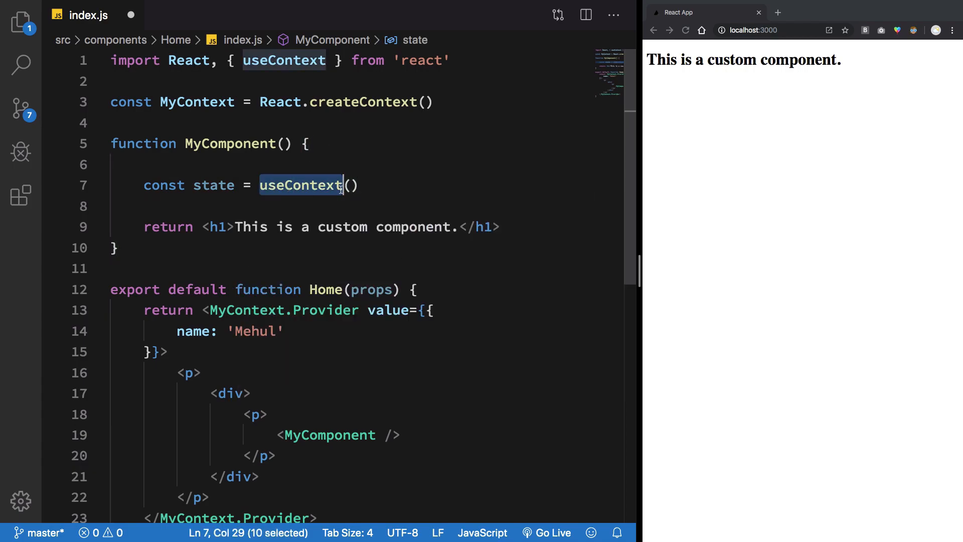
double_click(191, 103)
key(ctrl+c)
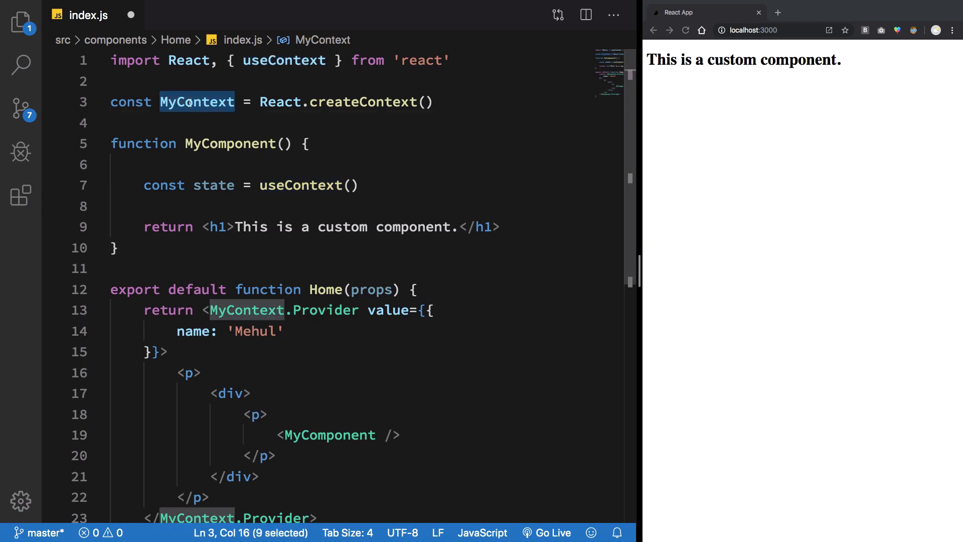
click(351, 185)
key(ctrl+v)
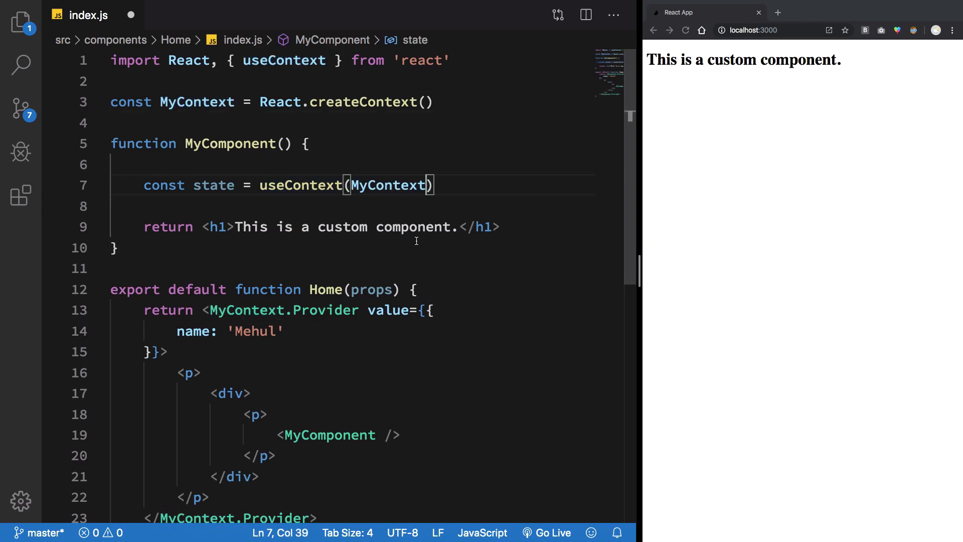
Add console.log(state) below the state line and save the file.
triple_click(190, 102)
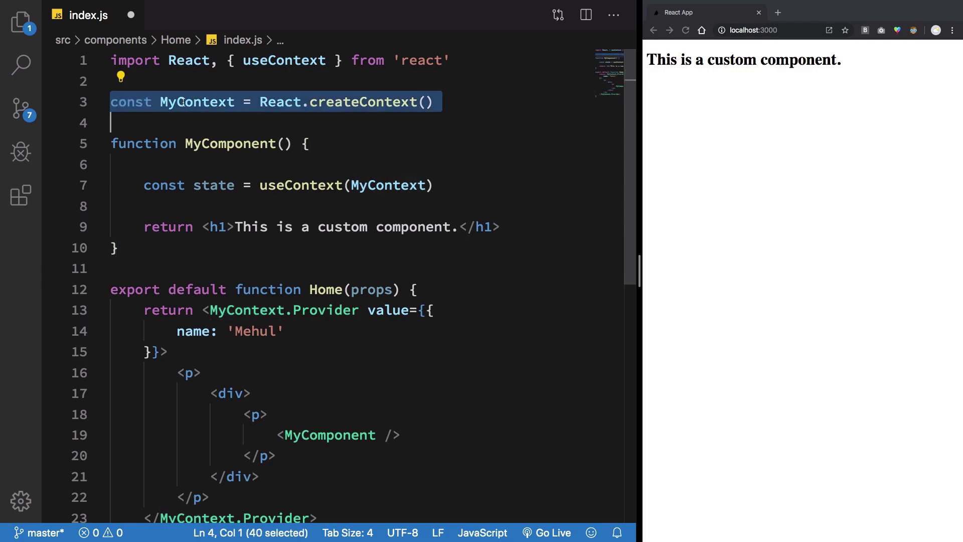
click(301, 171)
click(302, 210)
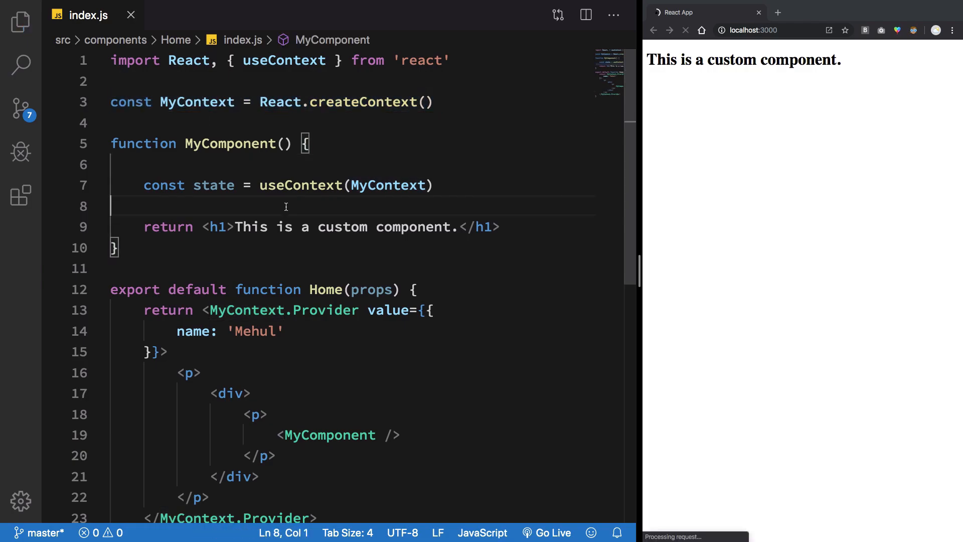
key(Tab)
text(console)
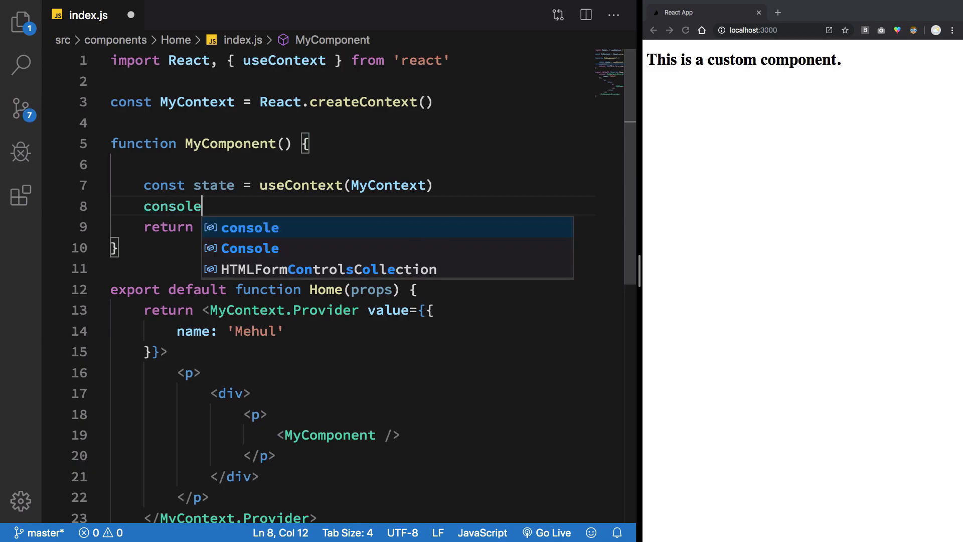
text(.log(state)
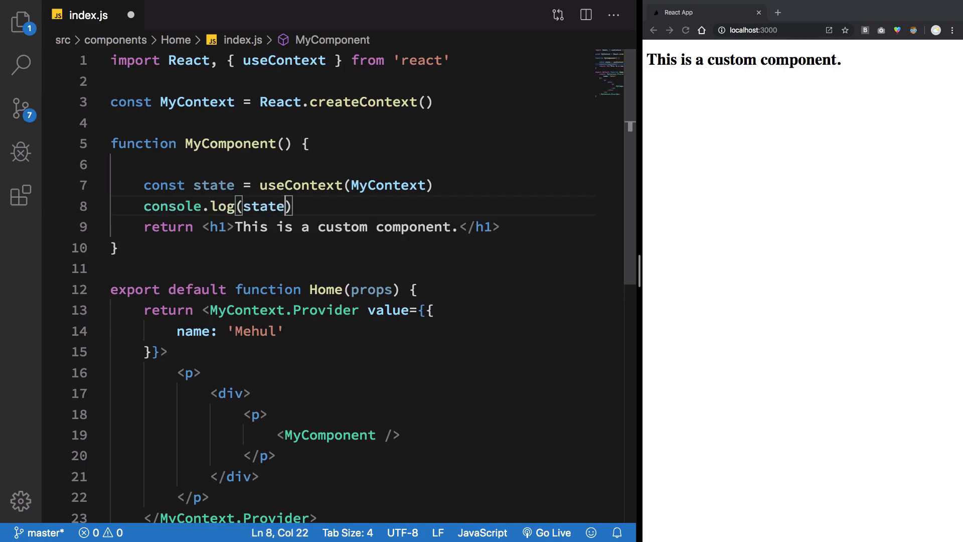
key(End)
key(ctrl+s)
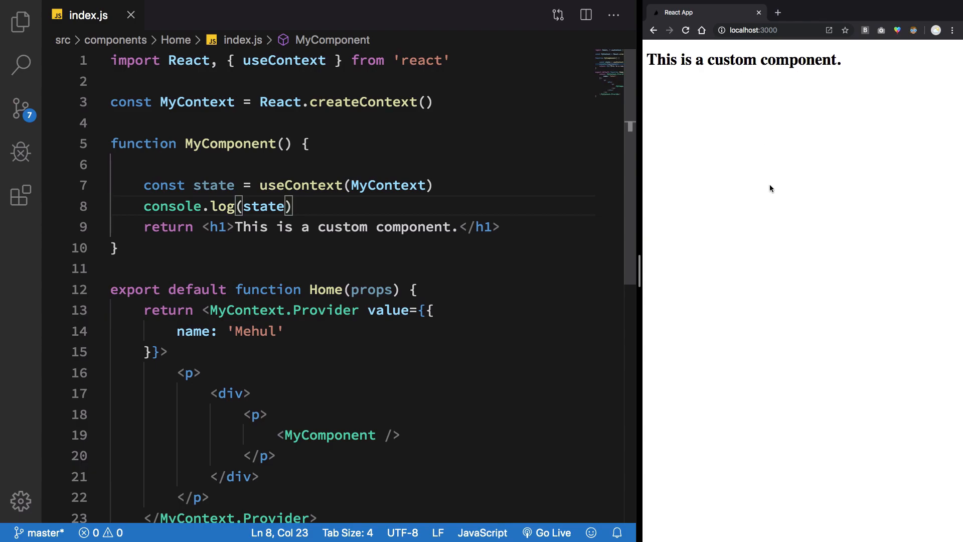
Show the browser's developer tools console beside the editor.
right_click(771, 188)
click(783, 298)
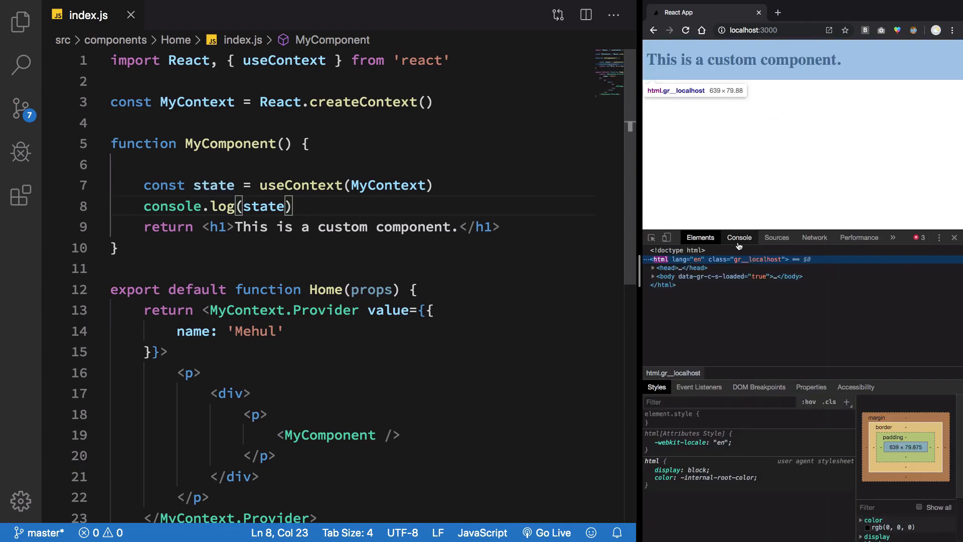
click(739, 238)
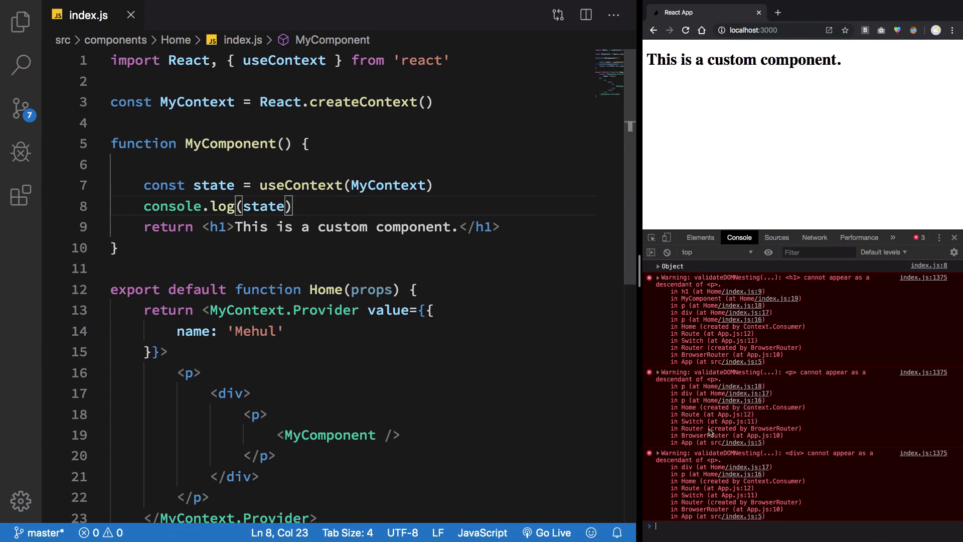
Rename Home's outer p wrapper tags to div and save.
click(224, 394)
scroll(224, 393, down, 1)
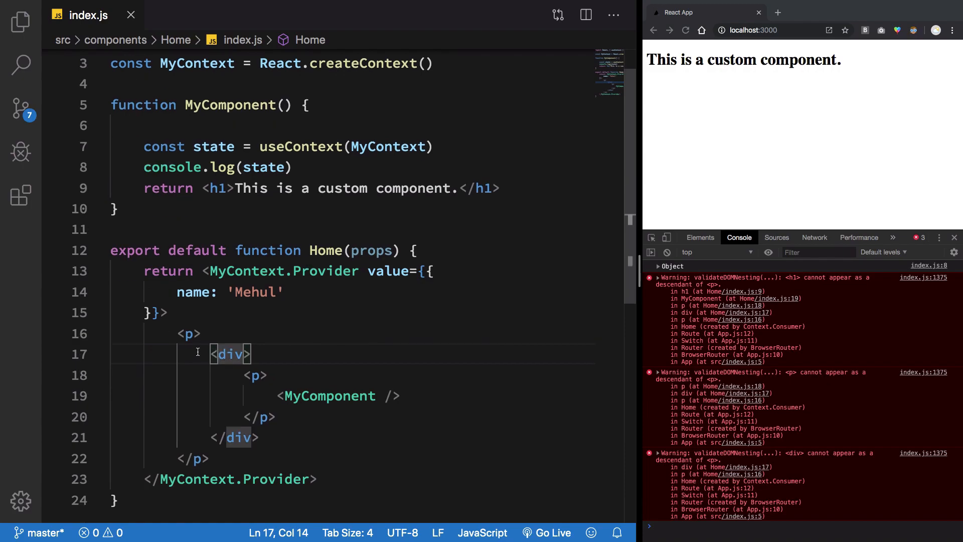
double_click(190, 333)
text(div)
double_click(199, 459)
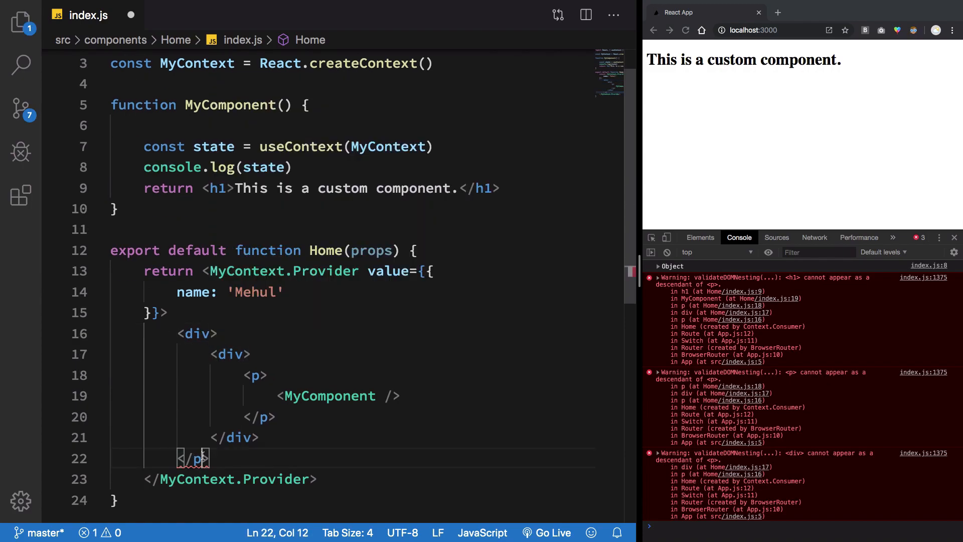
text(div)
click(398, 396)
key(ctrl+s)
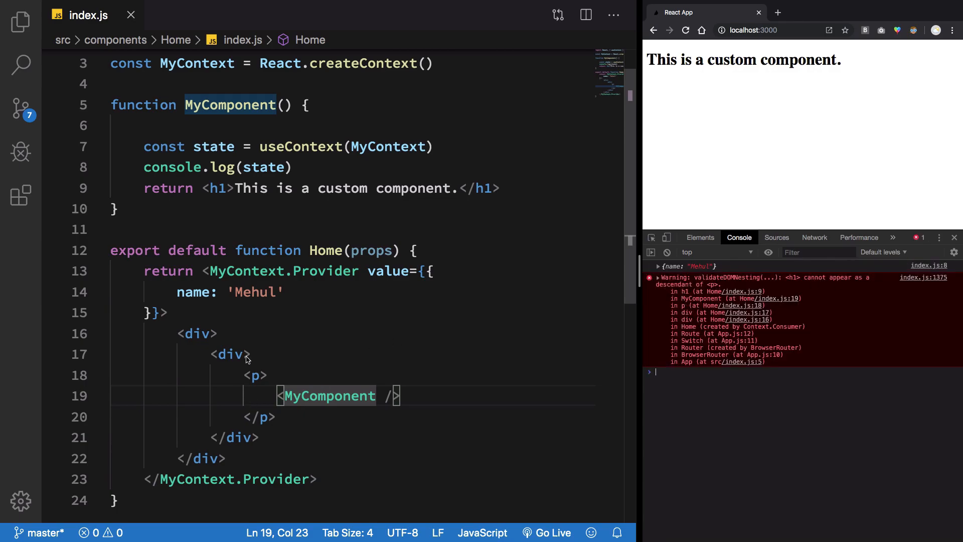
scroll(271, 297, up, 2)
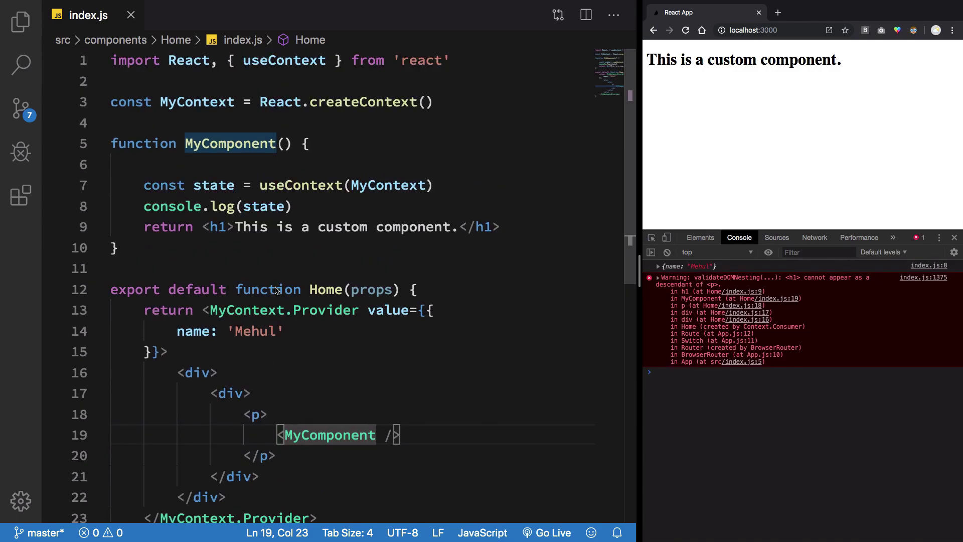
Rename the p around MyComponent on lines 18 and 20 to div and save, clearing the nesting warning.
double_click(256, 415)
text(div)
key(Escape)
double_click(264, 455)
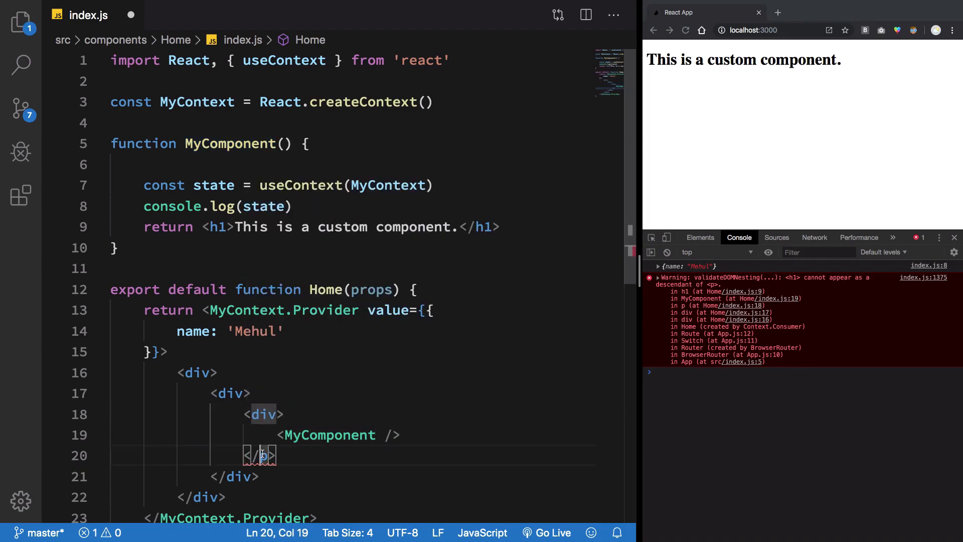
text(div)
key(ctrl+s)
click(285, 415)
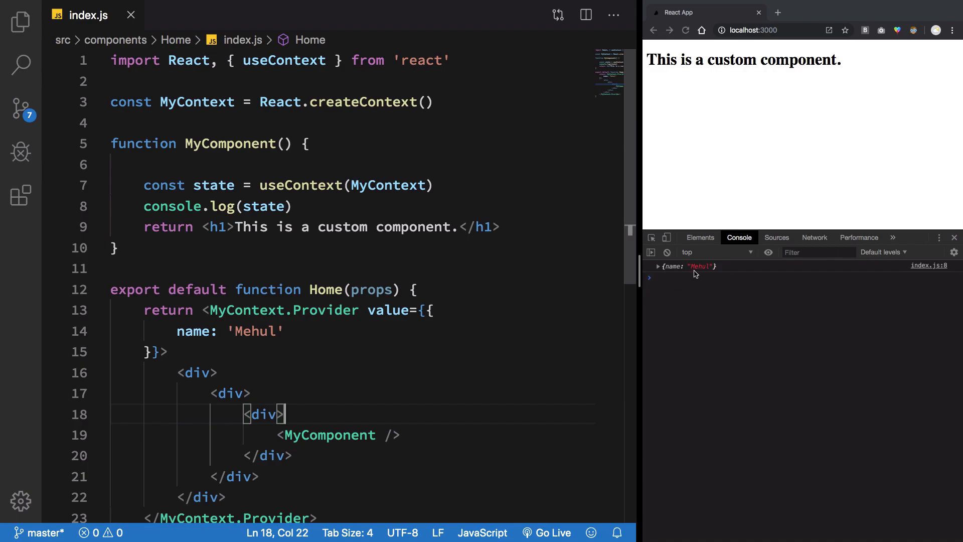
Enlarge the console and expand the logged object with name Mehul.
click(679, 271)
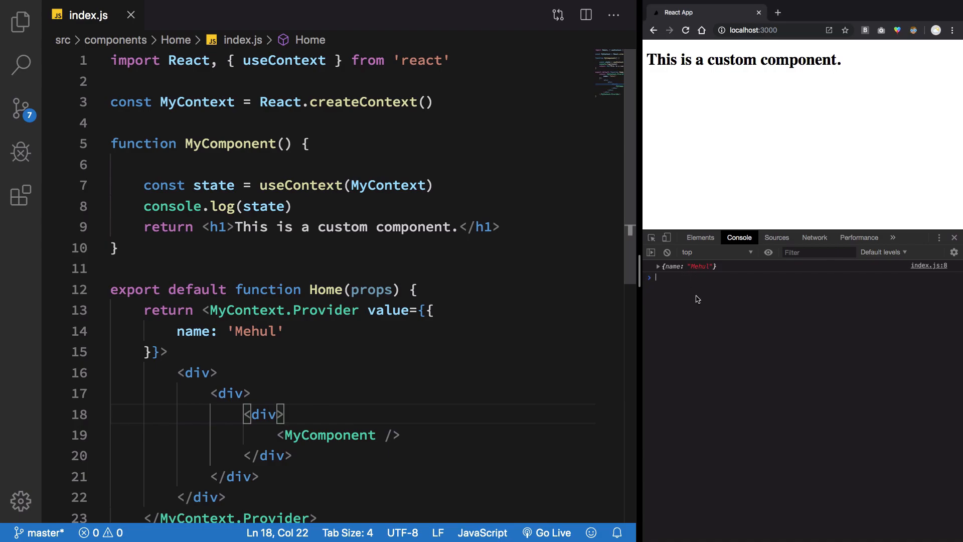
key(ctrl+plus)
key(ctrl+plus)
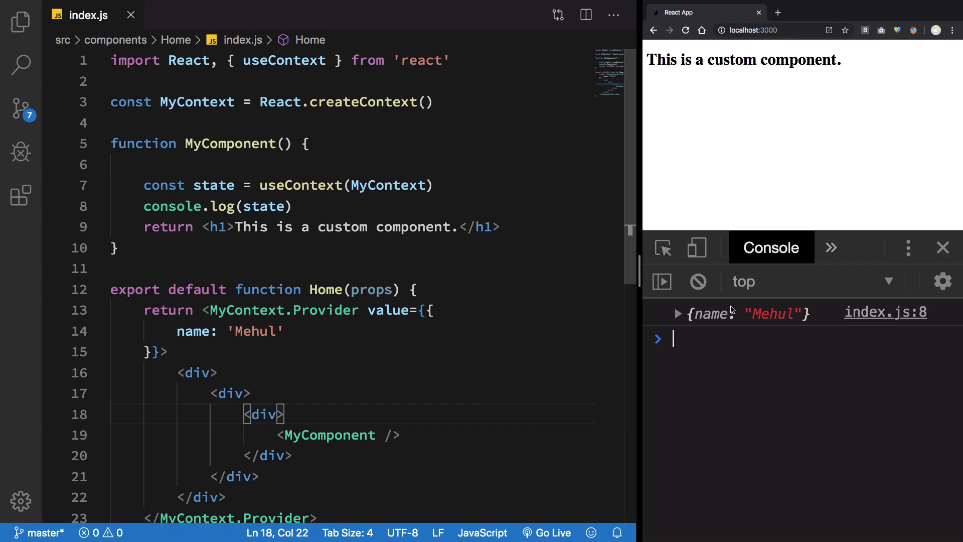
click(679, 330)
Add age: 21 and prop: 'random' to the provider value object and save.
click(195, 310)
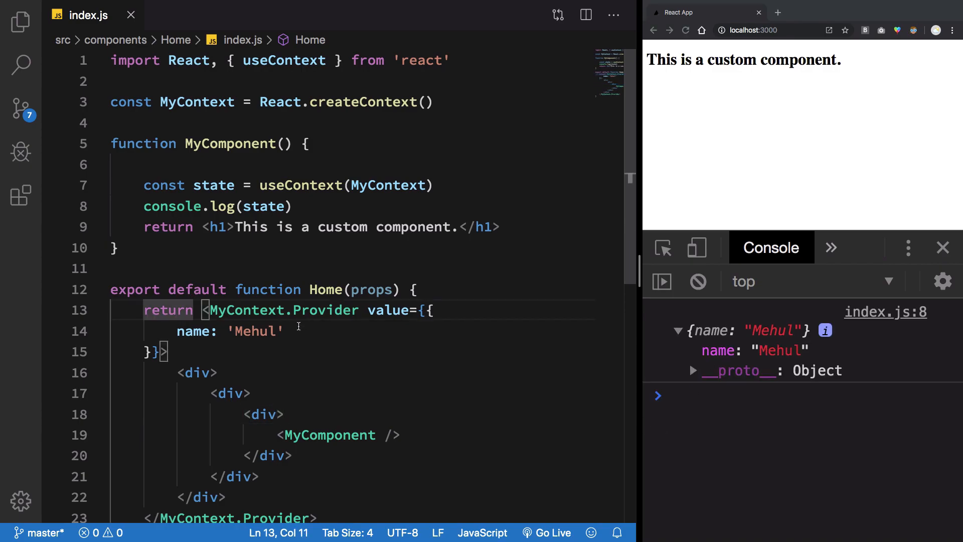
key(Down)
key(End)
key(Return)
text(age: 21)
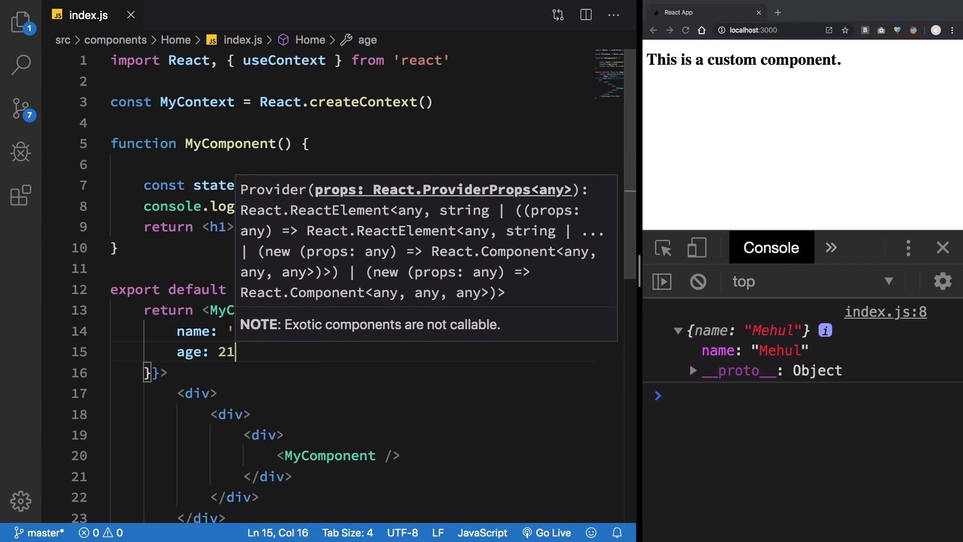
key(Return)
key(ctrl+s)
text(prop: )
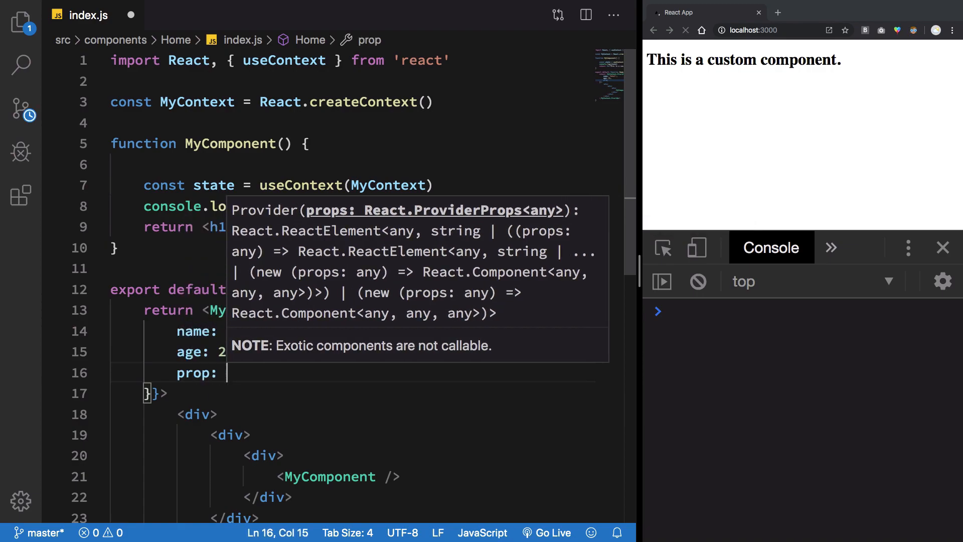
text('random')
key(ctrl+s)
Expand the new console log showing name, age and prop.
click(226, 268)
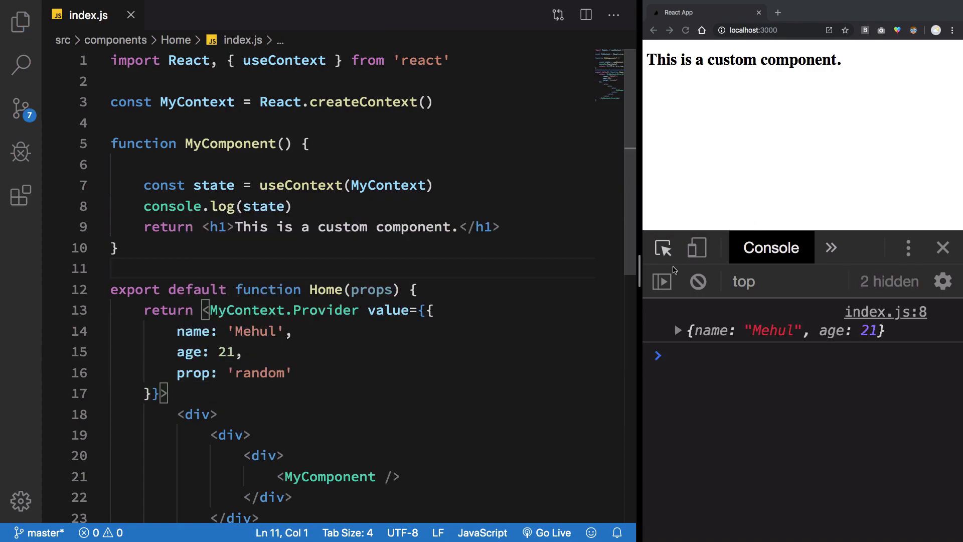
click(382, 343)
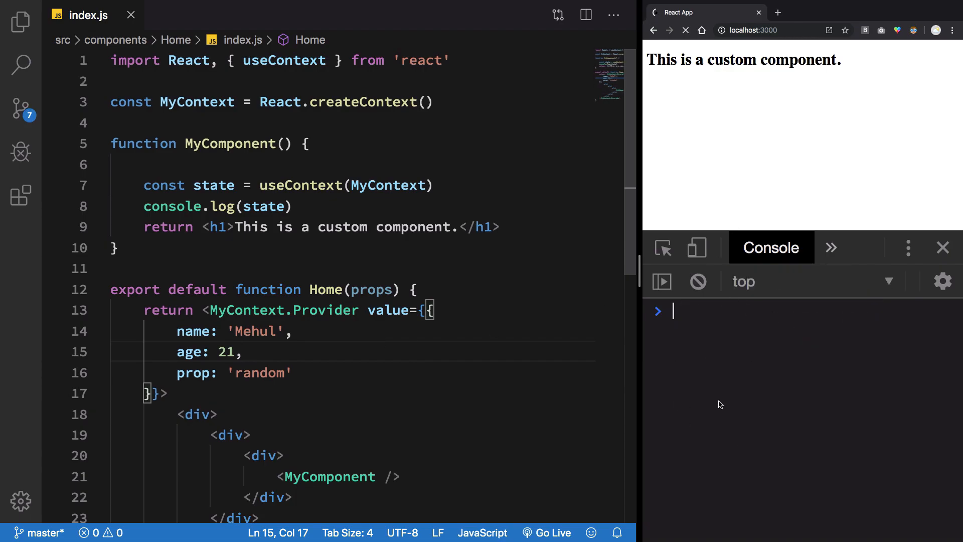
click(680, 332)
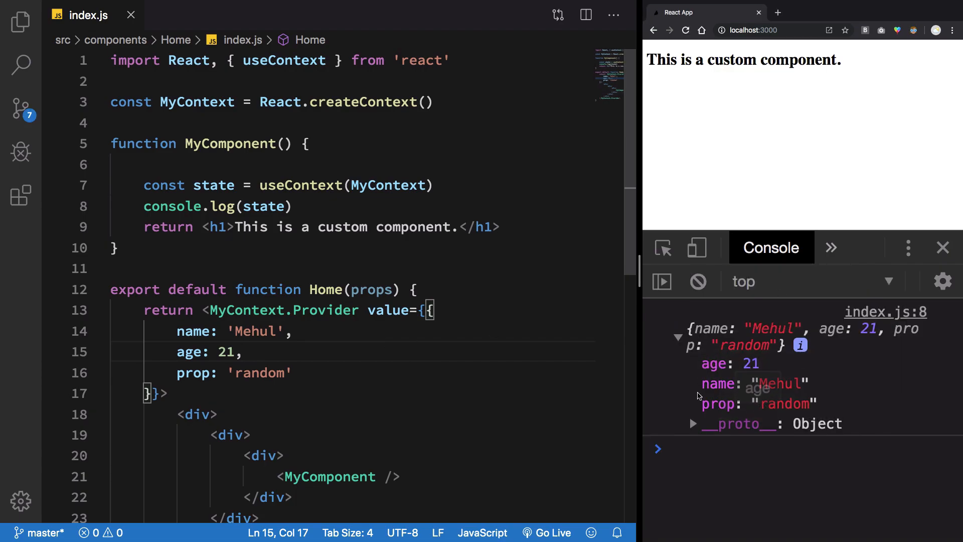
click(385, 310)
Replace the h1 text with Hello { state.name } and save.
triple_click(266, 206)
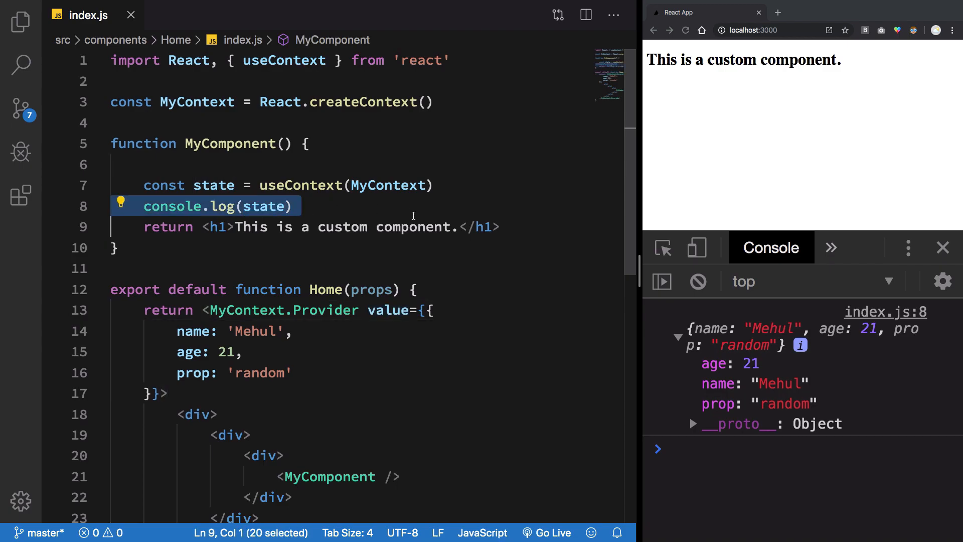
double_click(330, 228)
drag(454, 227, 235, 226)
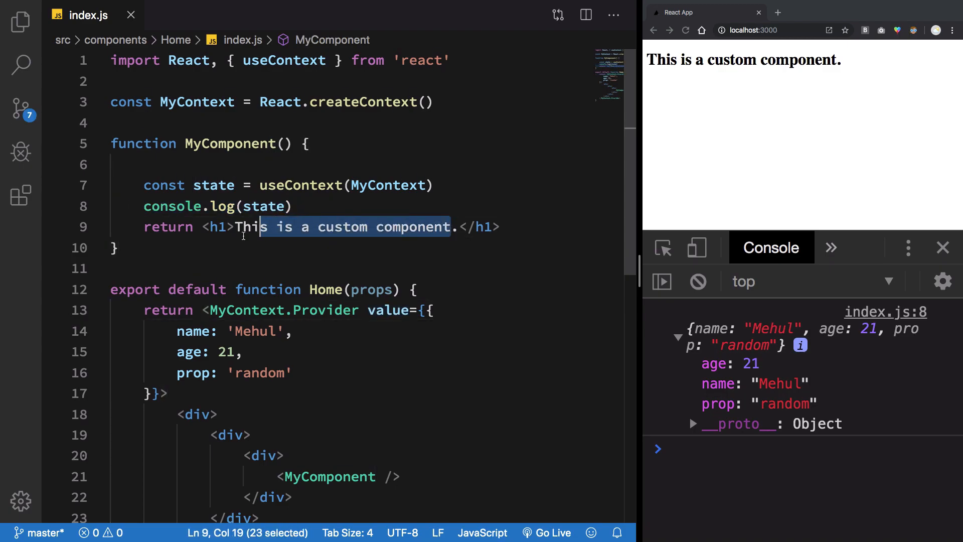
text(Hello { st)
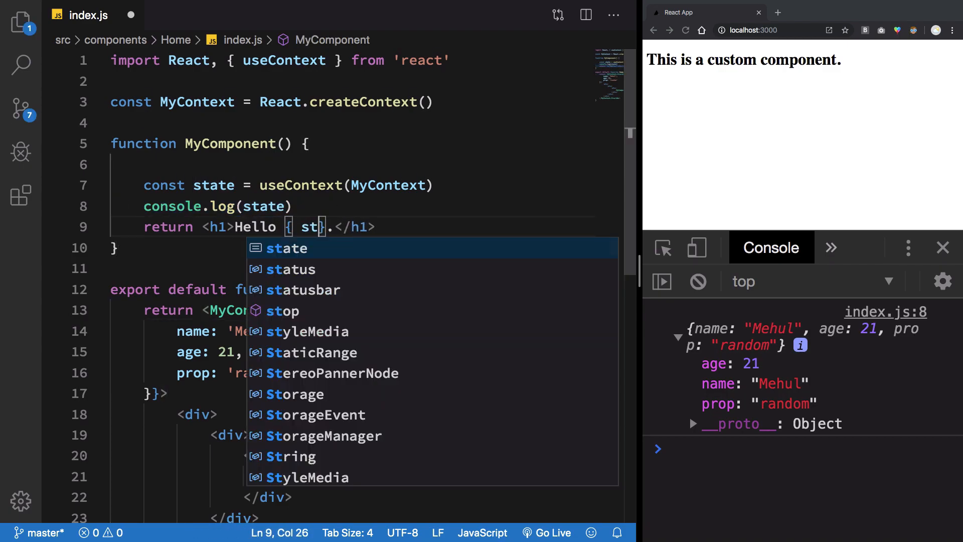
text(ate.name })
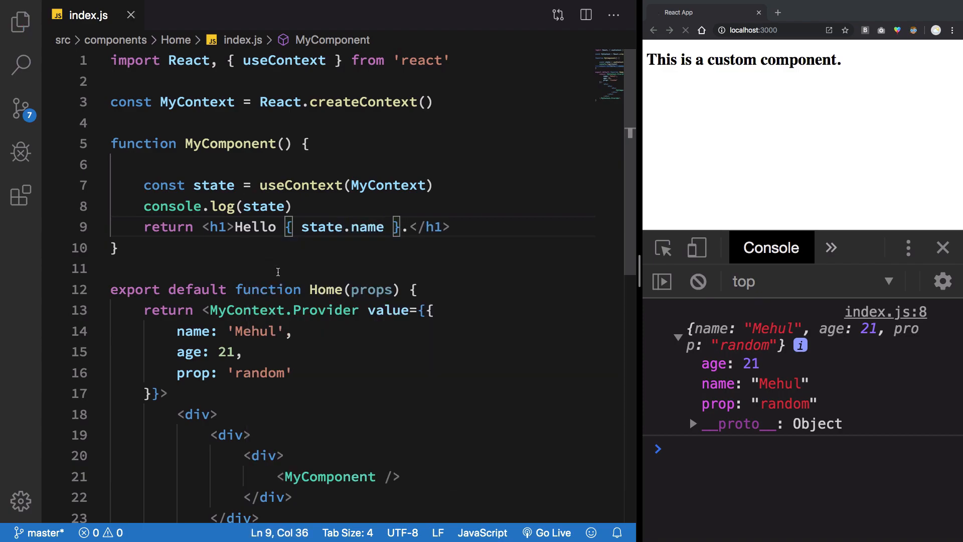
click(277, 272)
key(ctrl+s)
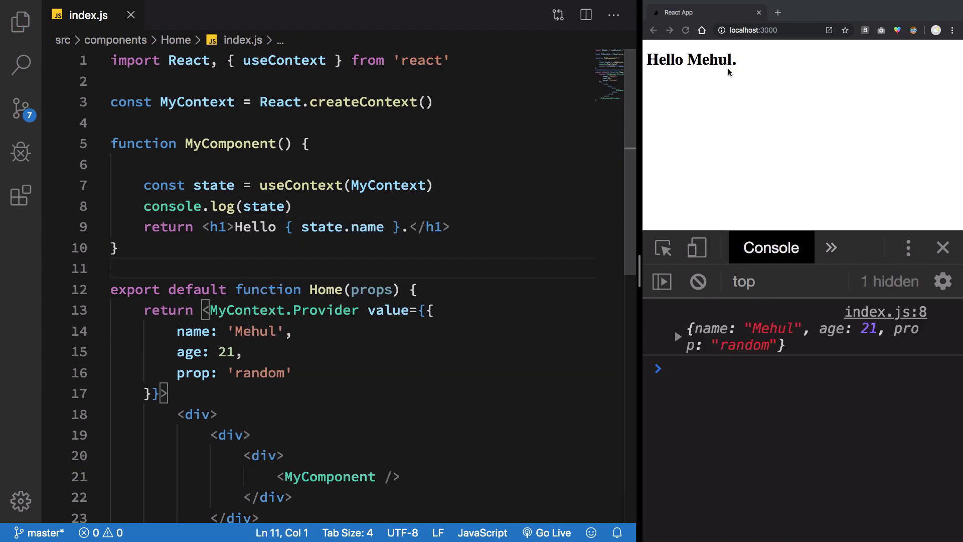
Confirm the page heading renders 'Hello Mehul.'.
double_click(711, 59)
click(707, 102)
click(294, 258)
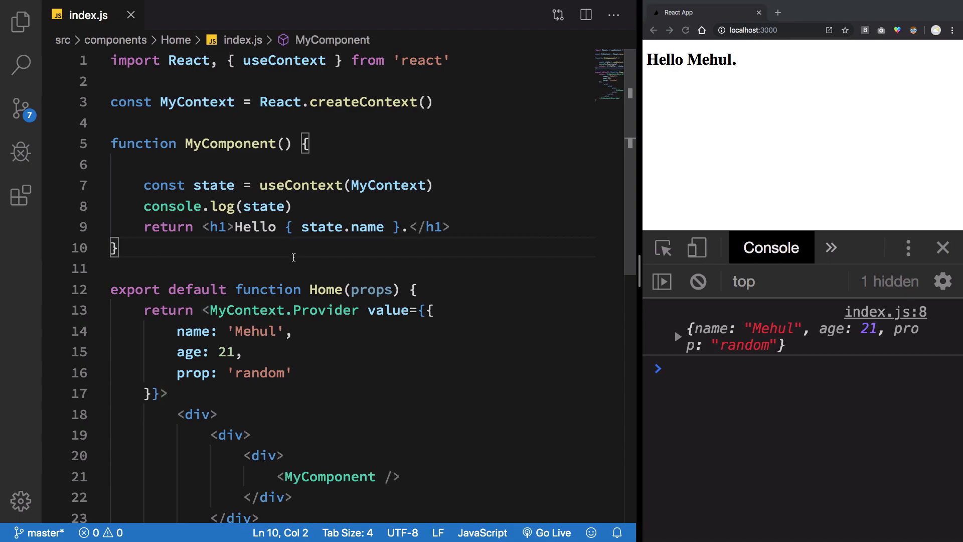
scroll(295, 257, down, 3)
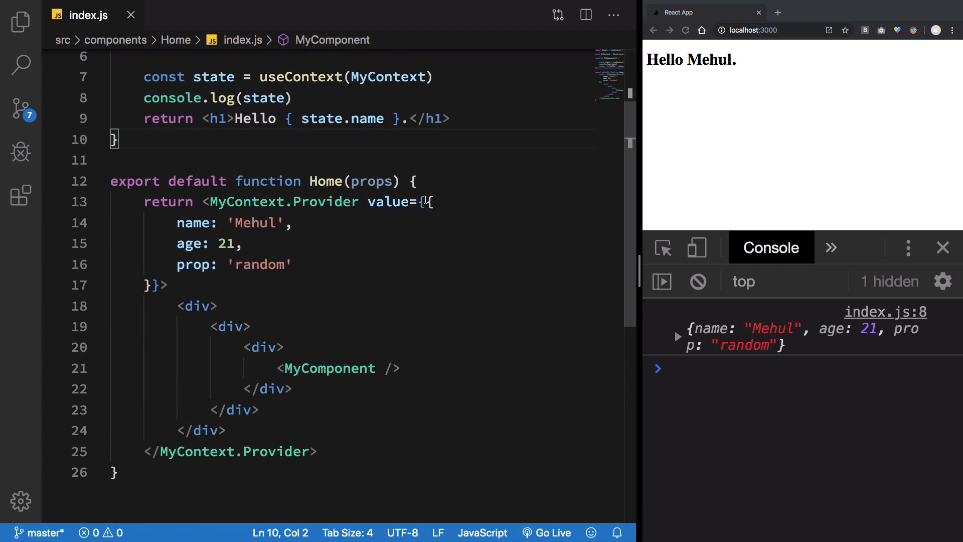
drag(428, 202, 169, 285)
Move the name/age/prop object into const [obj, setObj] = useState({...}) above Home's return.
key(shift+Left)
key(shift+Left)
key(super+c)
key(BackSpace)
click(418, 181)
key(Return)
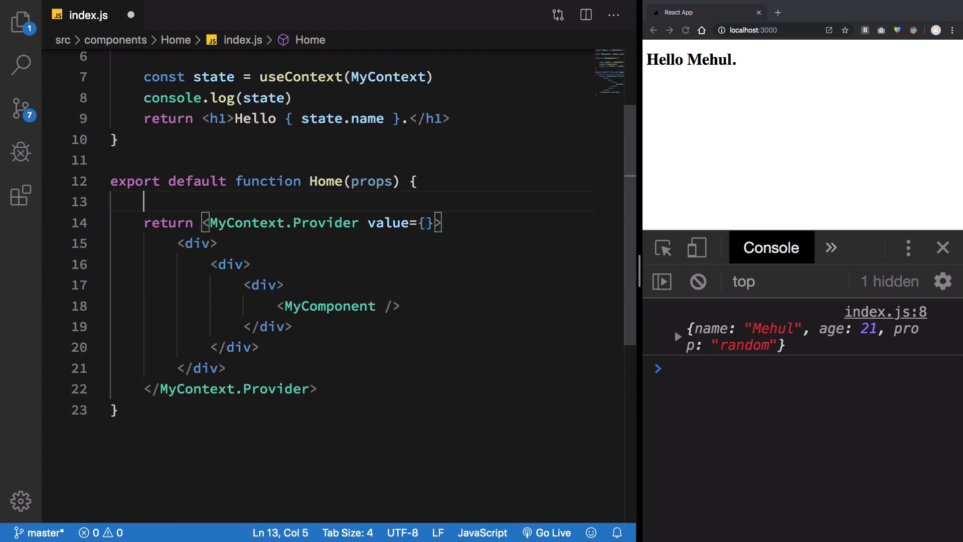
key(Return)
key(Up)
key(Return)
key(Tab)
text(const )
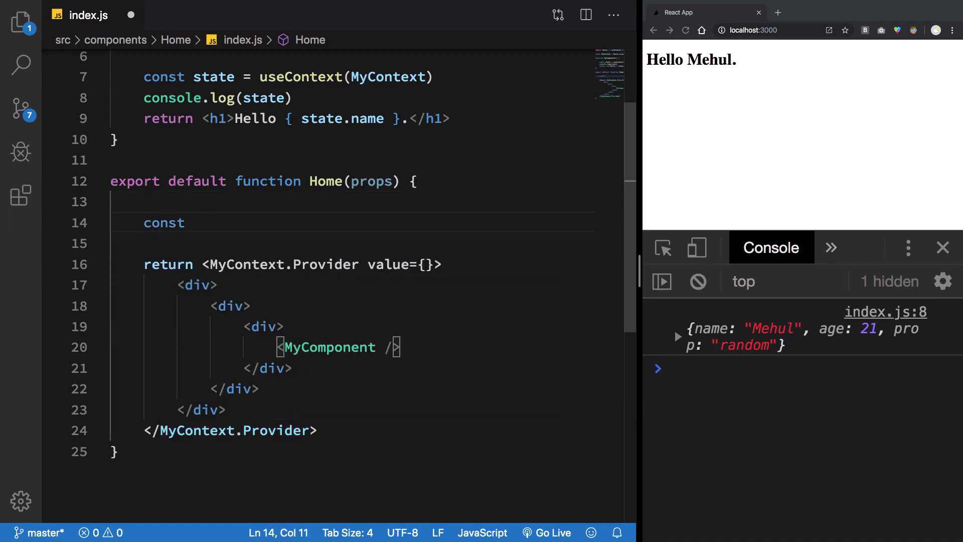
text([)
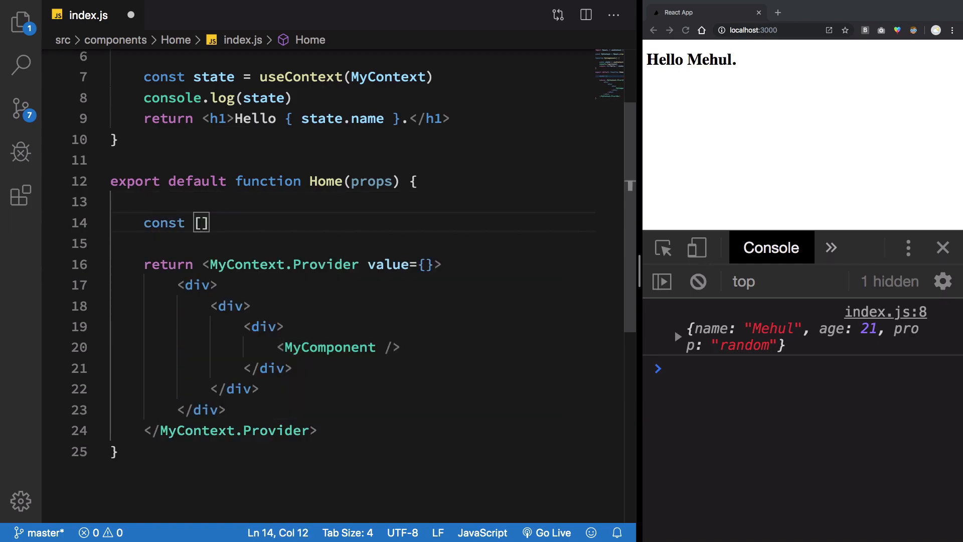
text(obj)
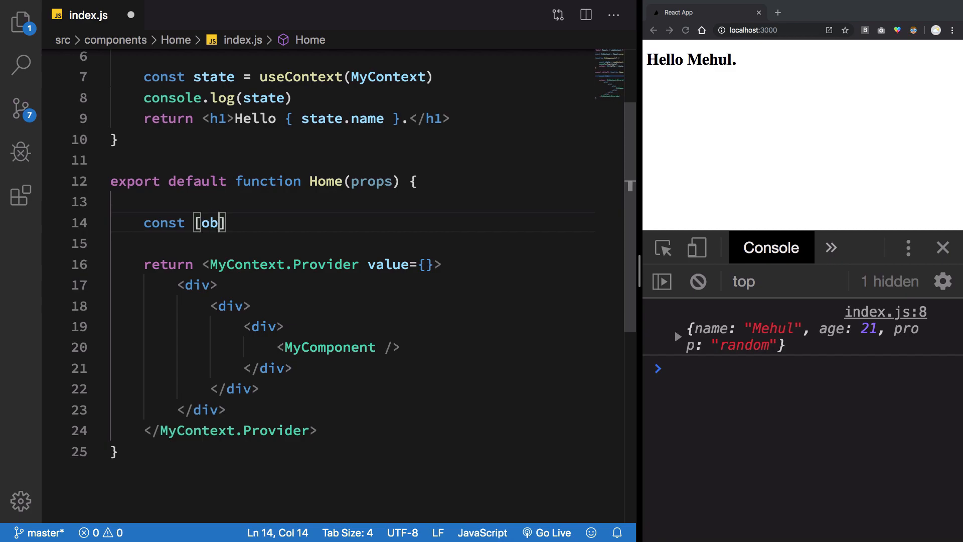
text(, setObj] =)
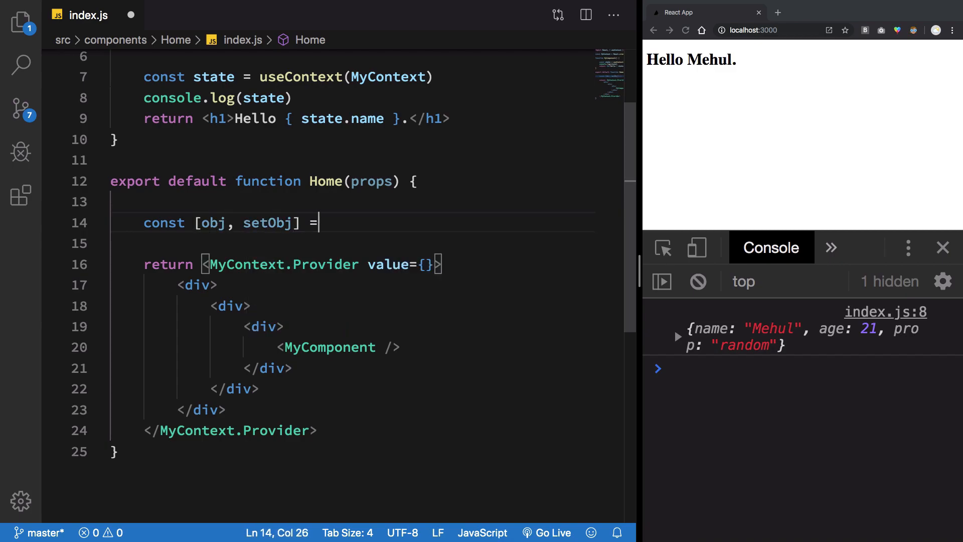
key(super+v)
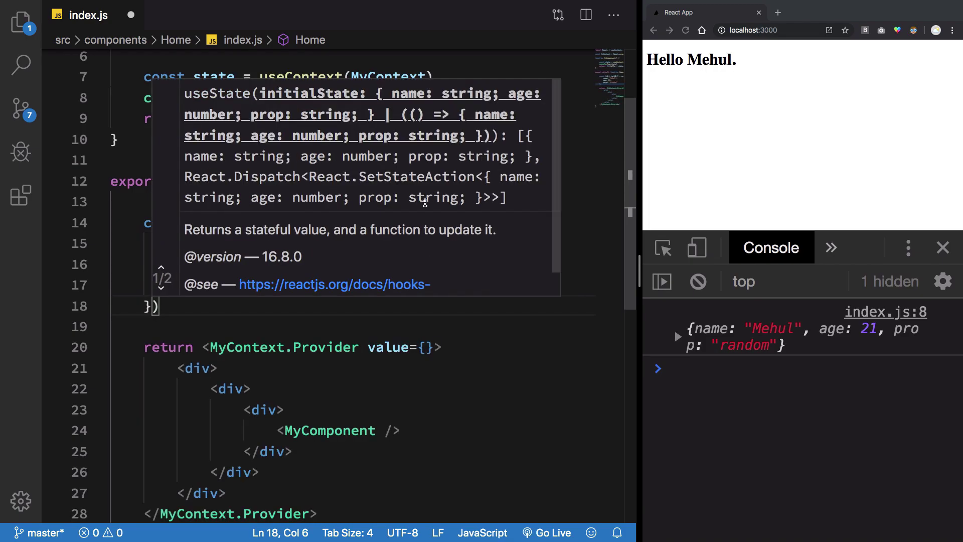
key(Escape)
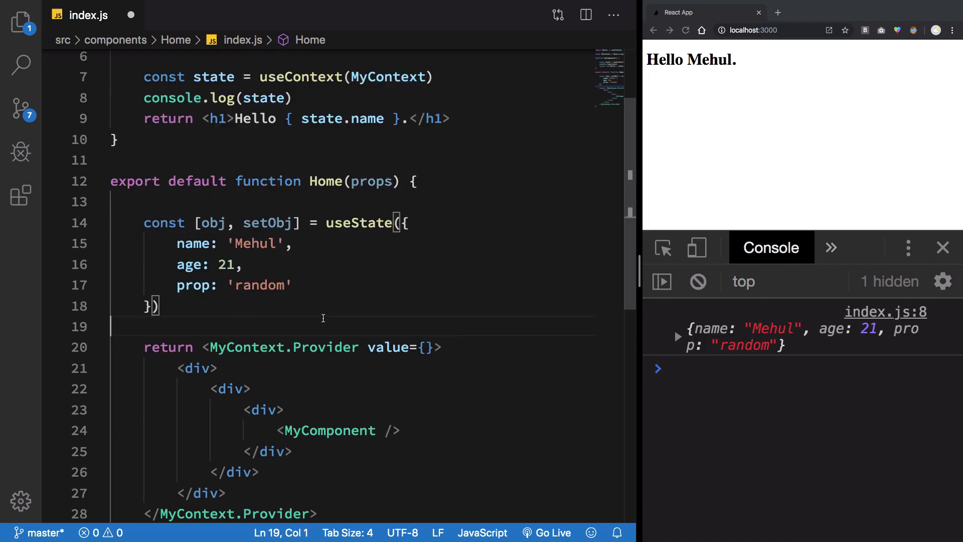
Pass obj as the provider's value.
click(288, 324)
click(428, 346)
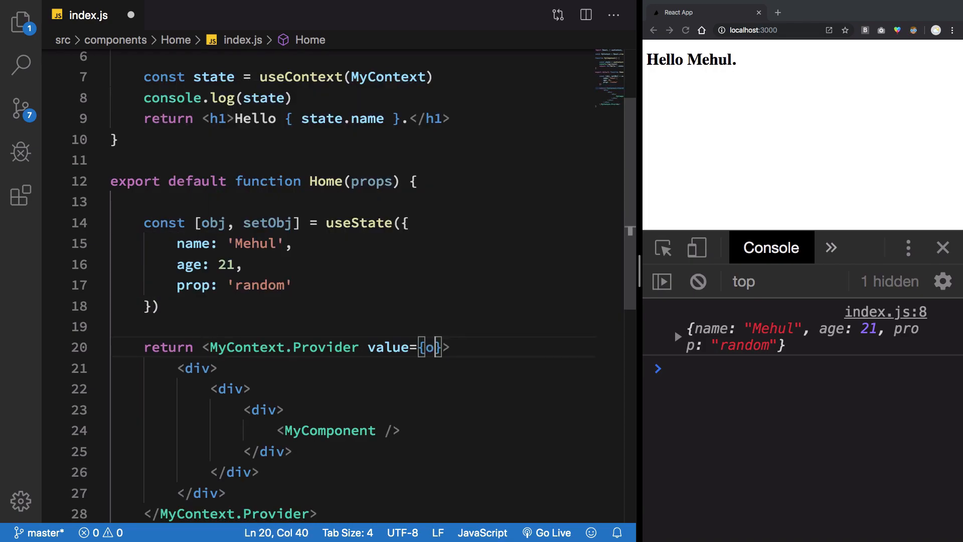
text(obj)
click(311, 325)
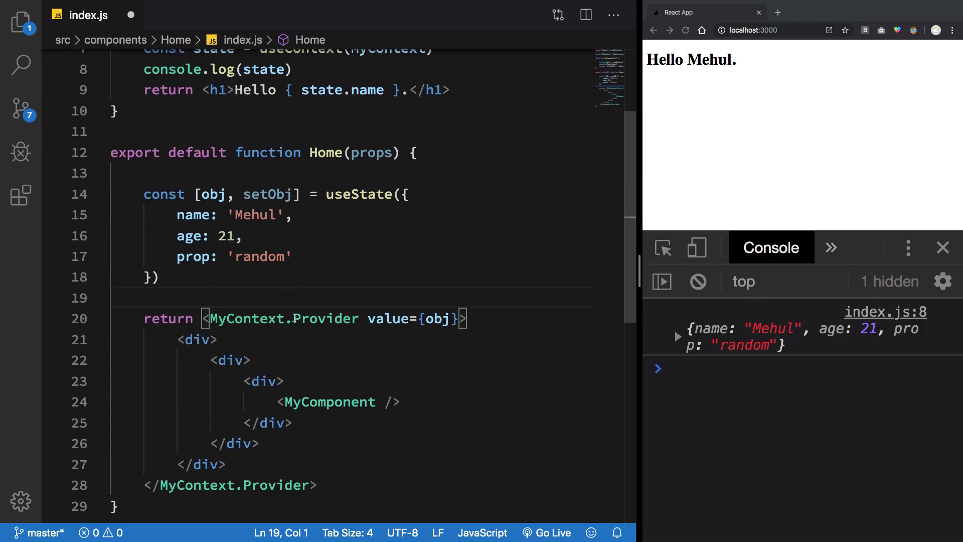
scroll(311, 325, down, 5)
click(181, 165)
Replace value={obj} with { state: obj, setState: setObj }.
key(Return)
key(Return)
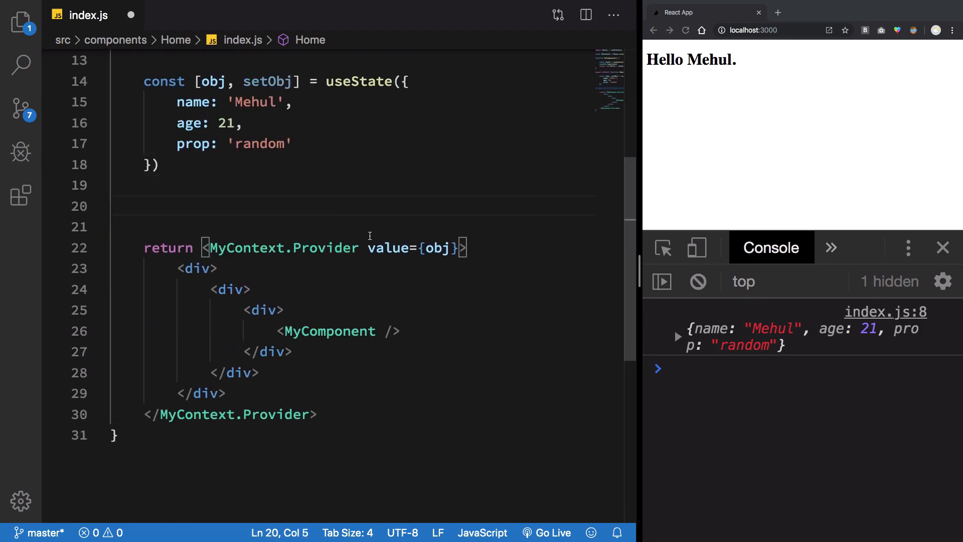
scroll(369, 236, up, 3)
scroll(368, 286, down, 1)
double_click(437, 323)
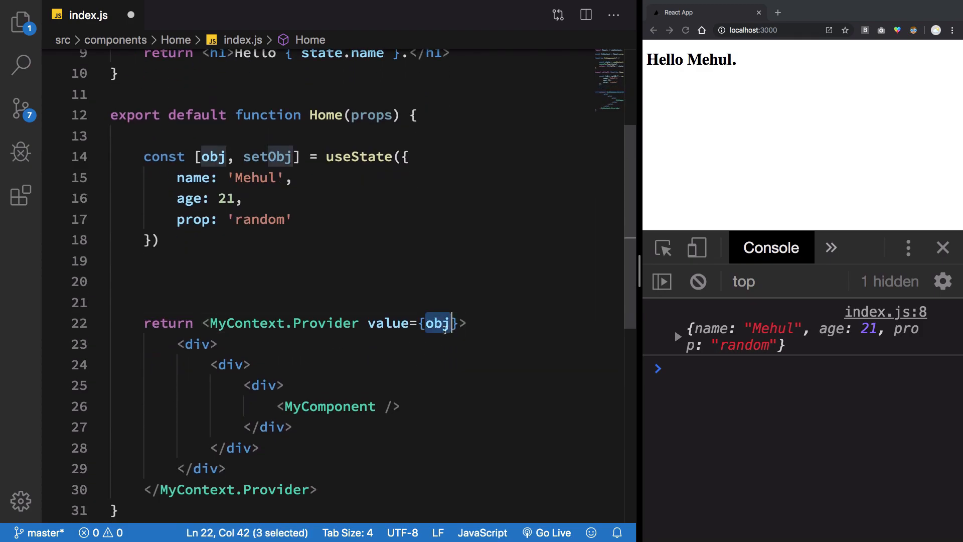
text({)
key(Left)
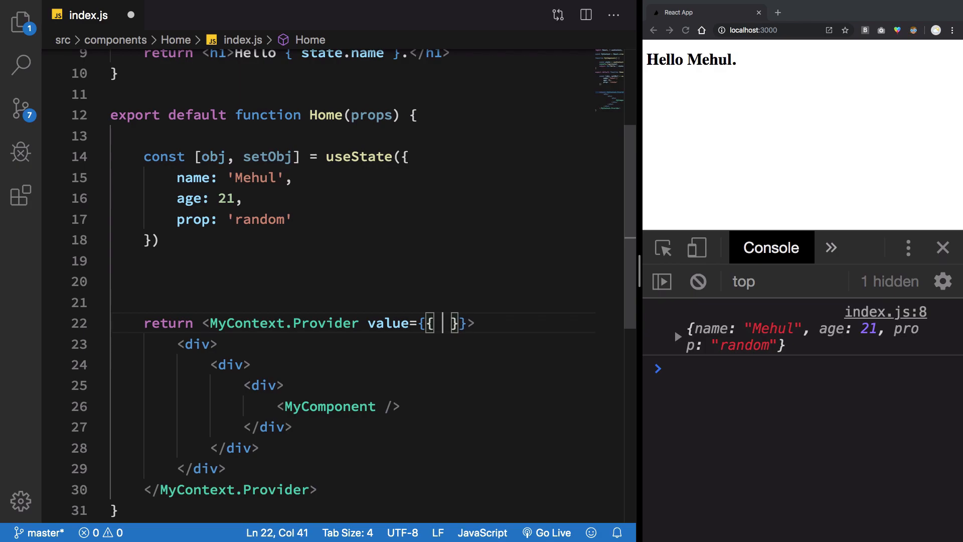
text(state: obj,)
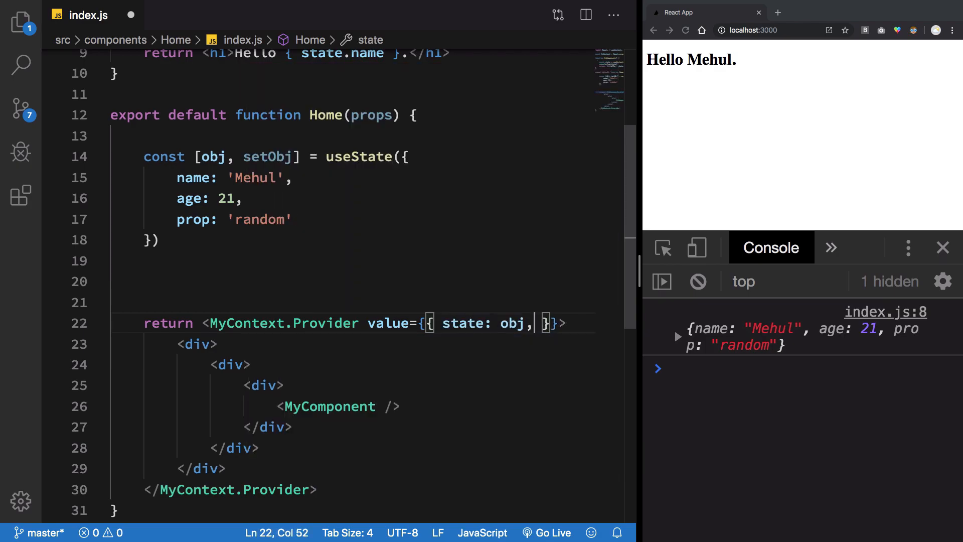
text( setState:  )
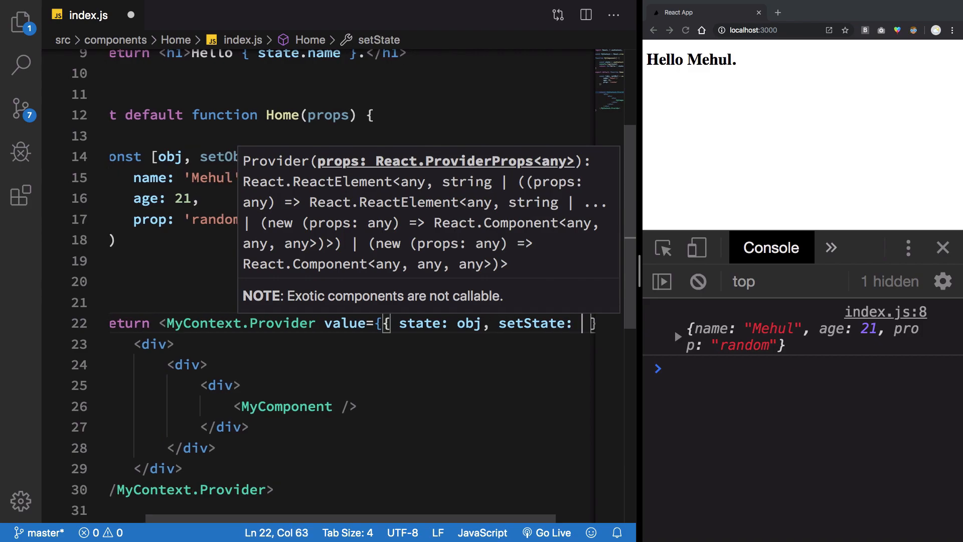
text(setObj)
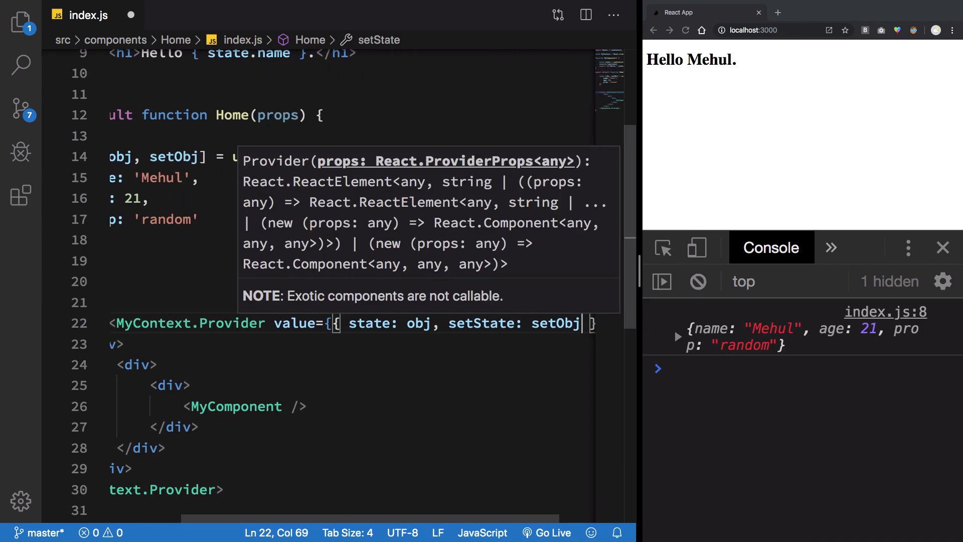
click(435, 383)
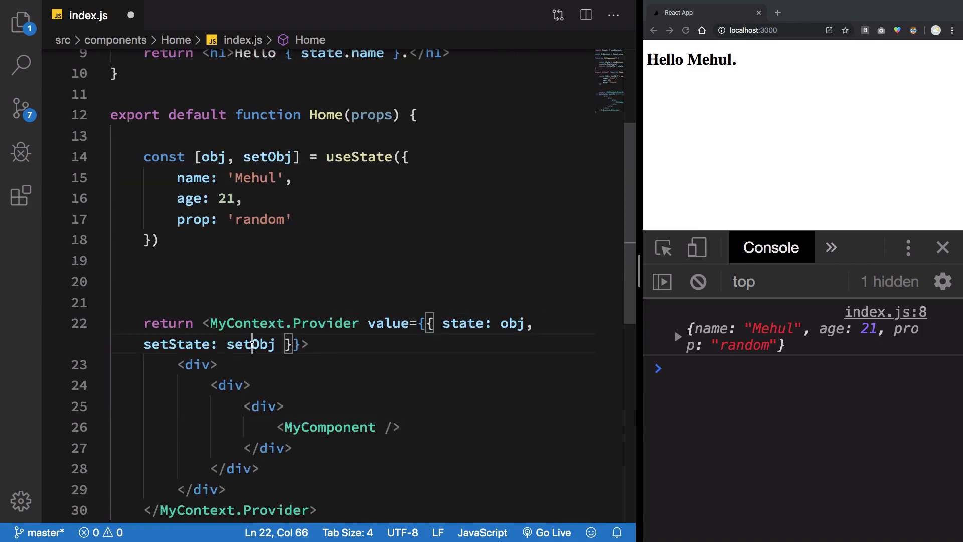
Review the state/setState keys and remove the extra blank lines before return.
double_click(251, 344)
double_click(462, 322)
mouse_move(511, 323)
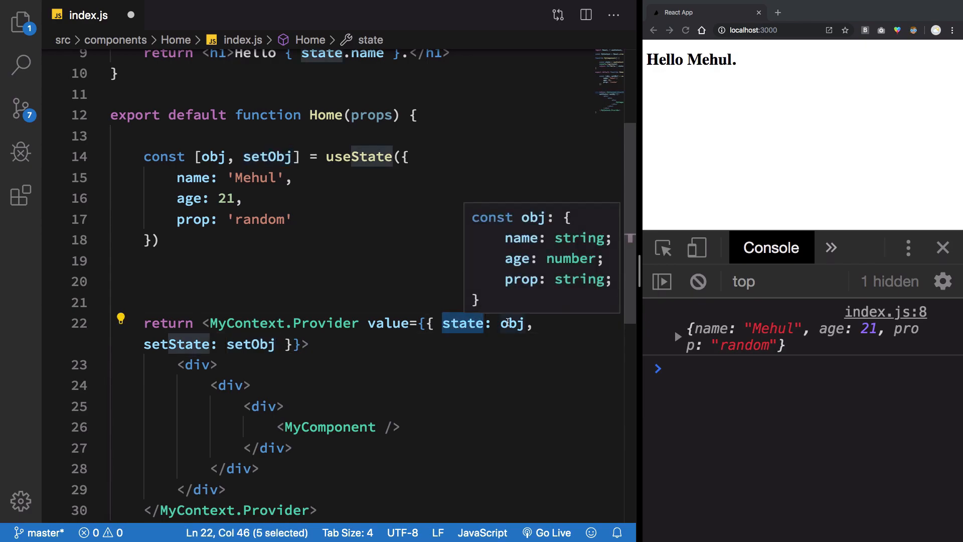
double_click(180, 343)
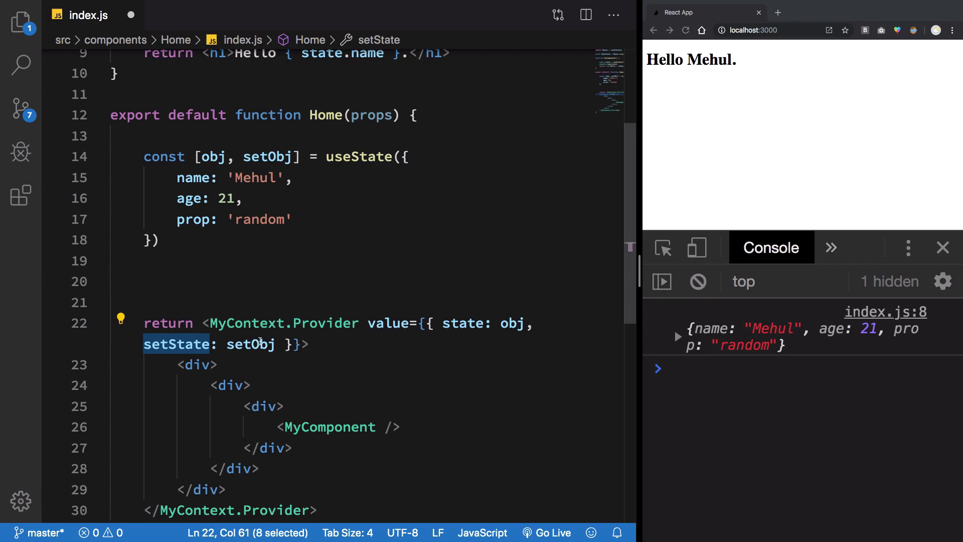
double_click(260, 343)
double_click(358, 155)
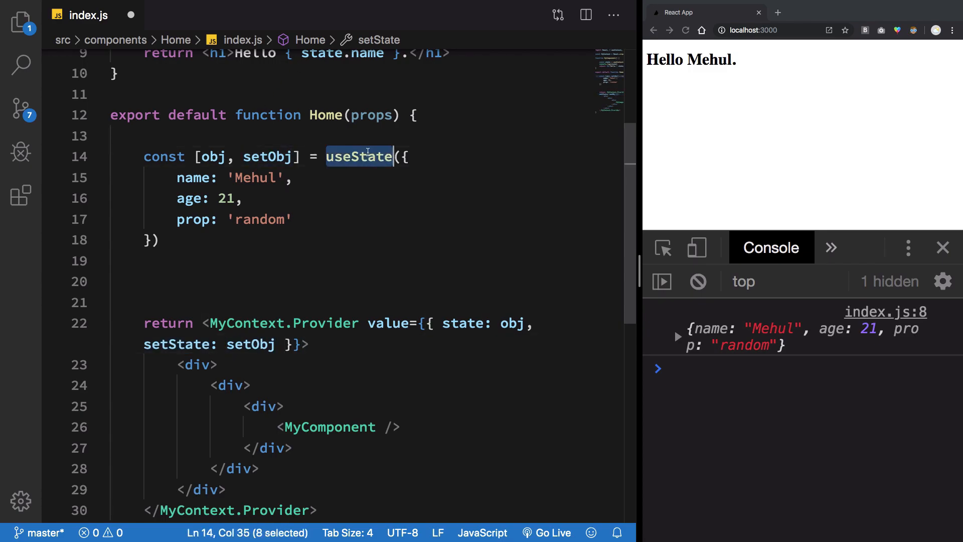
click(302, 282)
key(BackSpace)
key(BackSpace)
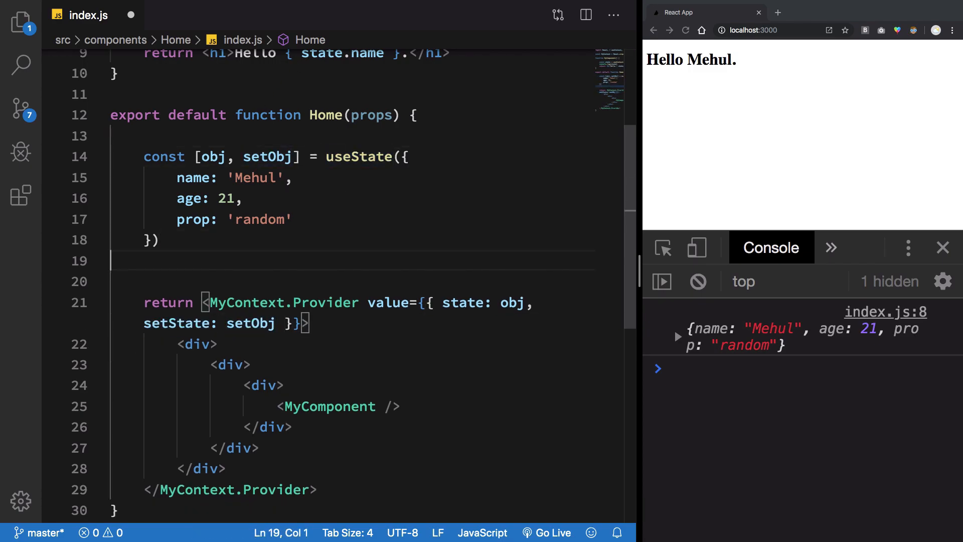
key(BackSpace)
scroll(277, 228, up, 5)
Destructure { state, setState } from useContext(MyContext) and delete the console.log(state) line.
double_click(214, 185)
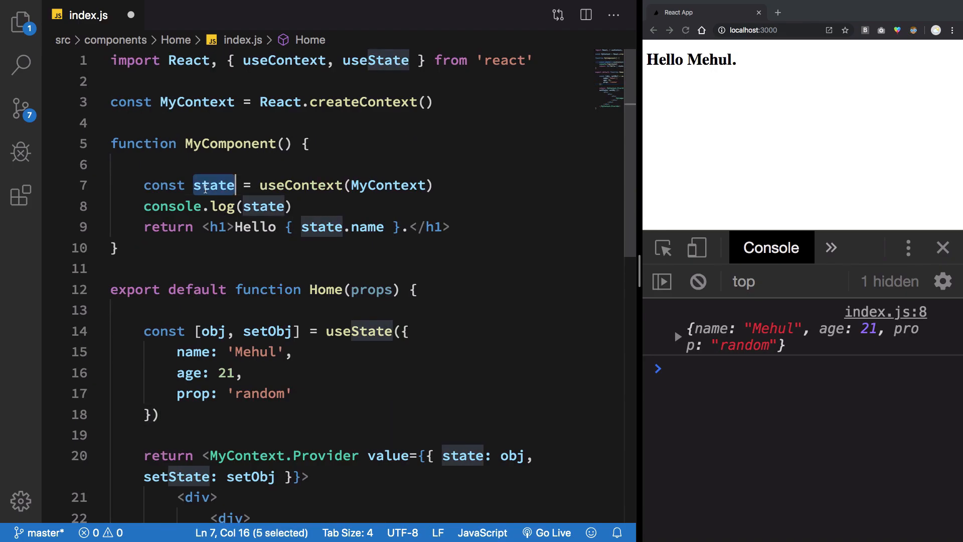
text({ state, s)
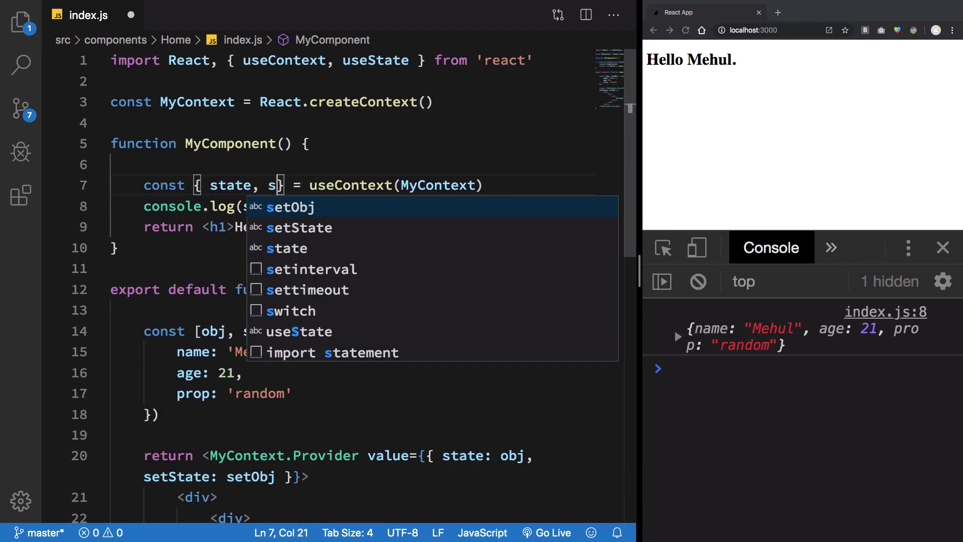
text(et)
key(Tab)
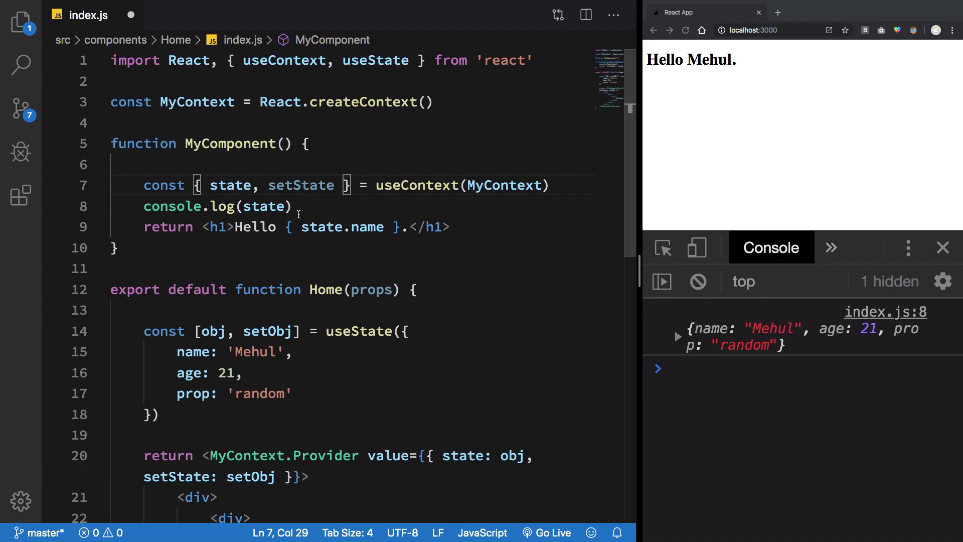
key(Down)
key(End)
key(shift+Home)
key(BackSpace)
key(Return)
key(Return)
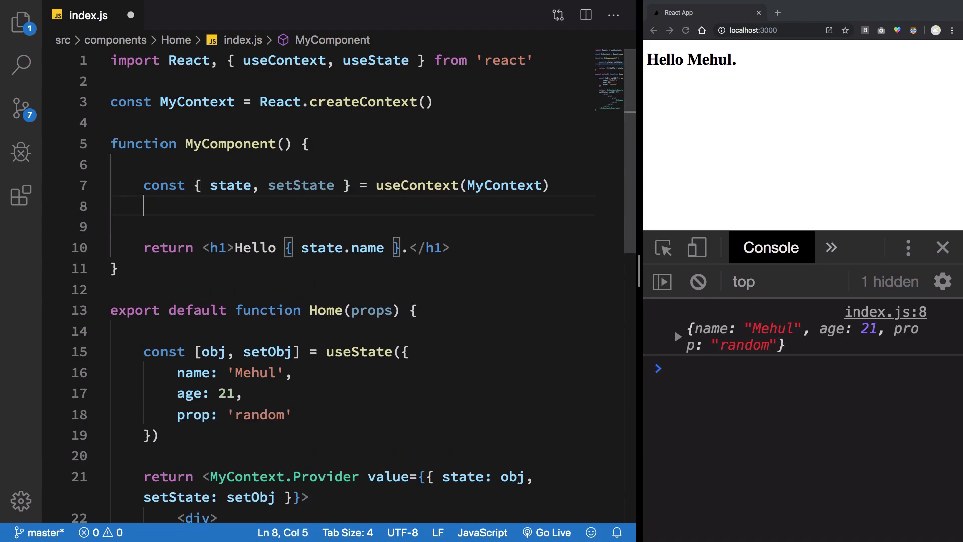
text(useEff)
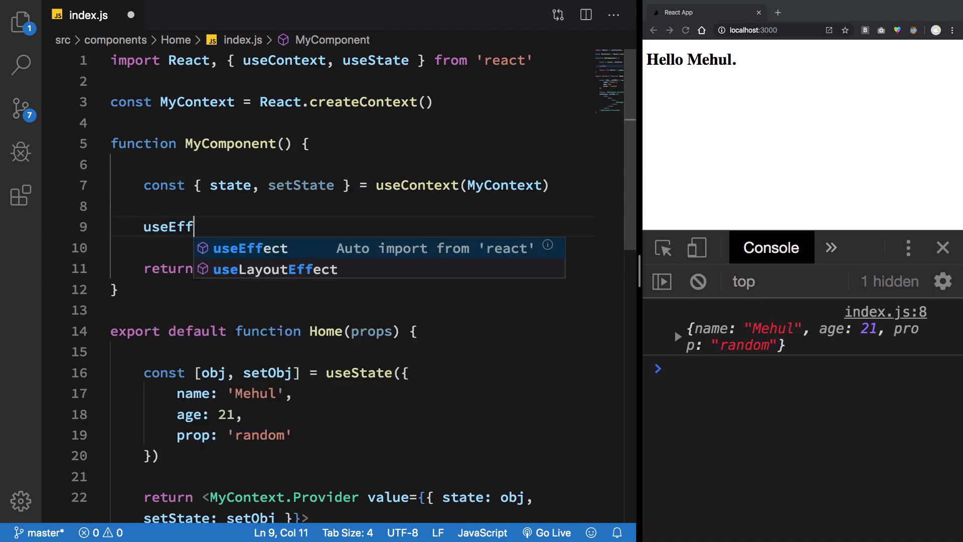
Add a useEffect (auto-imported) containing a setTimeout with a 1000 ms delay.
key(Tab)
text((() => {)
key(Return)
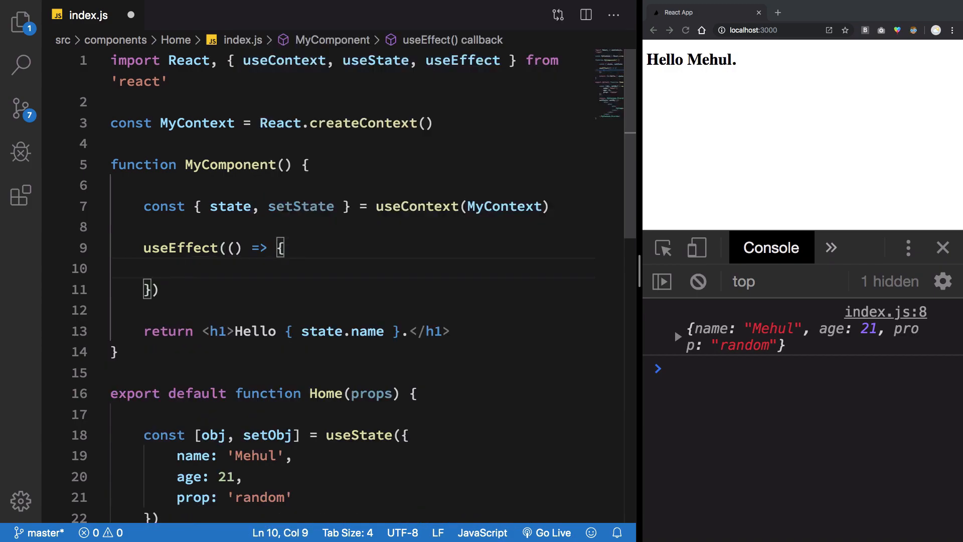
text(setT)
key(Tab)
text((() =>)
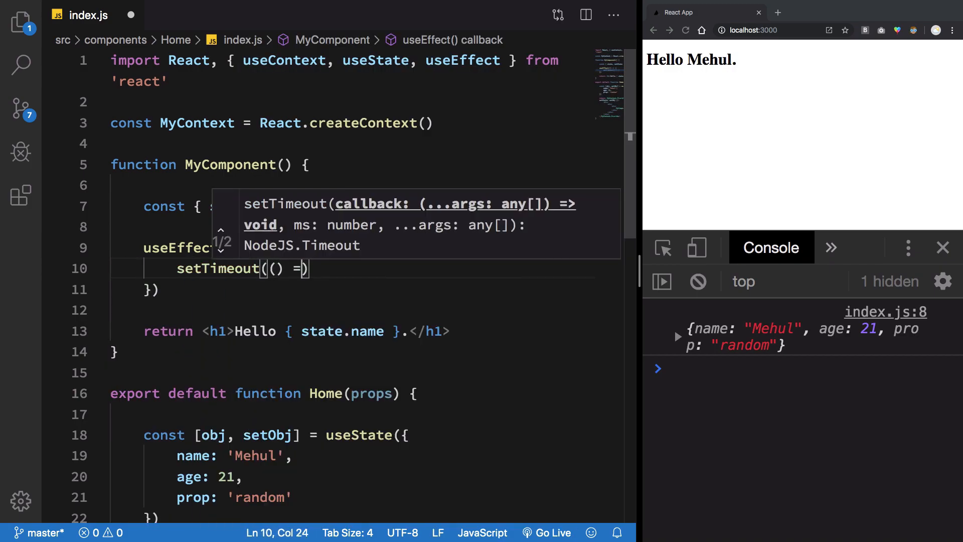
text( {)
key(Return)
key(Down)
text(, 1000)
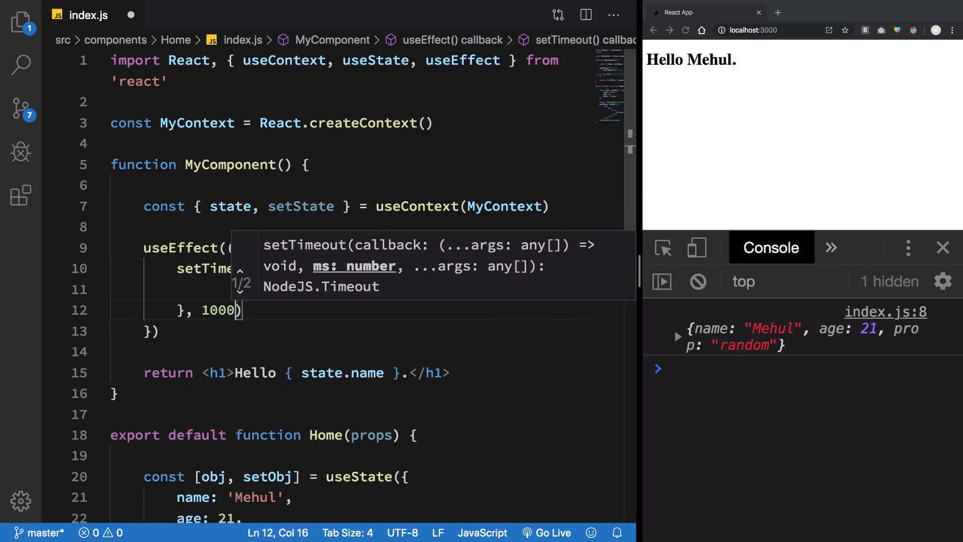
key(Up)
text(setS)
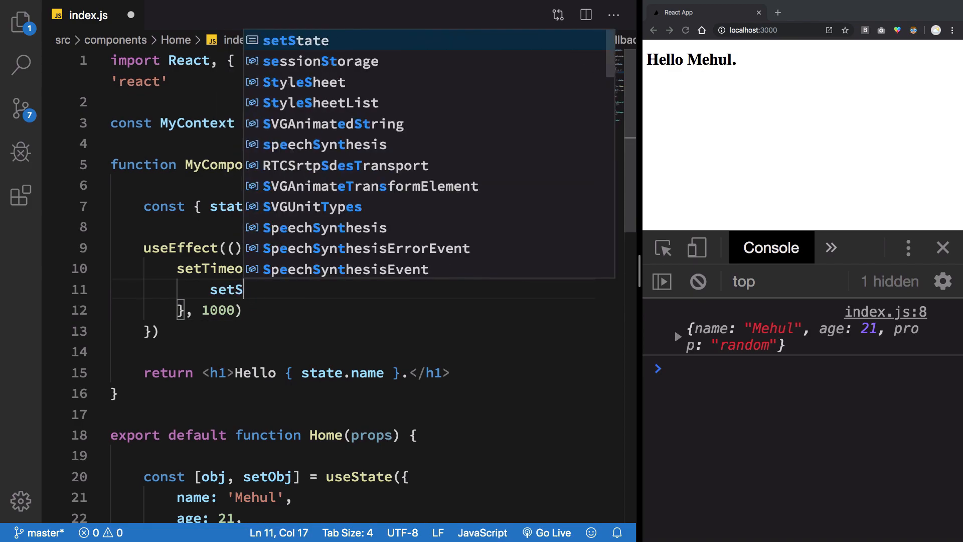
text(tate({)
Have the timeout call setState with a callback returning ...state plus a name field.
key(Return)
text(.)
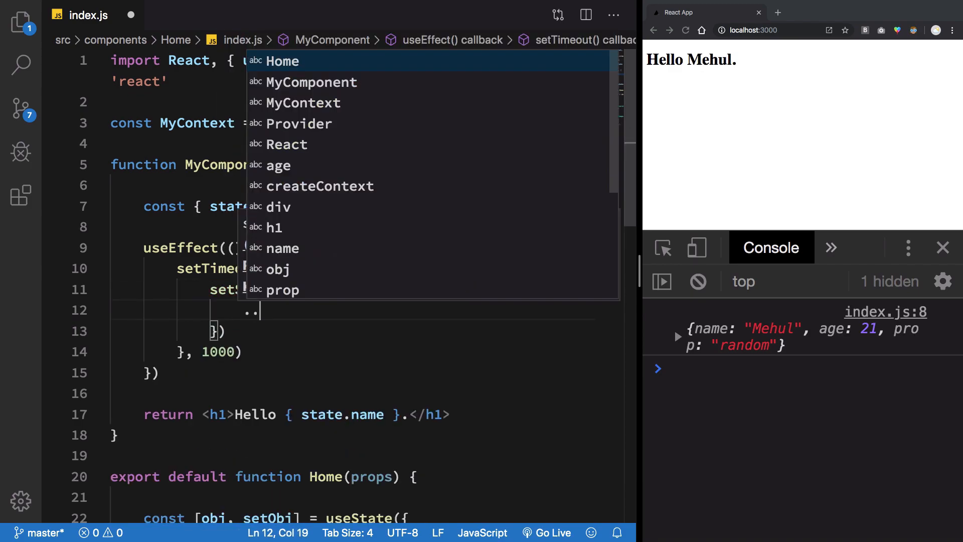
text(..)
key(Escape)
key(Down)
key(Down)
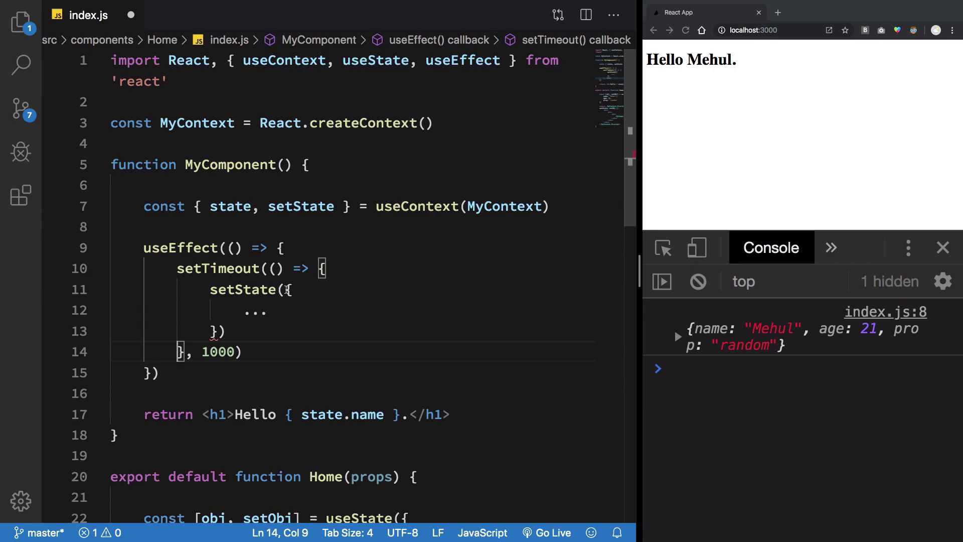
click(288, 290)
text(state =>)
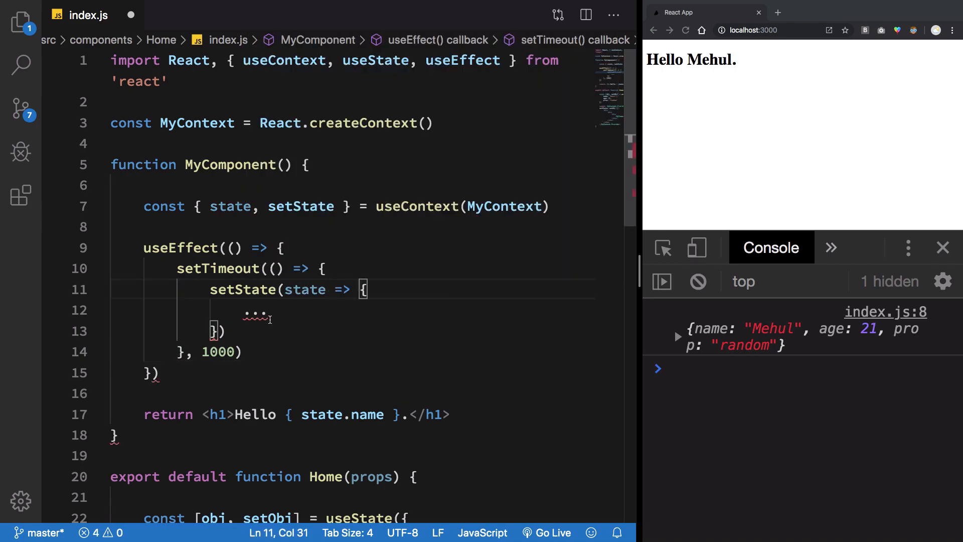
click(268, 315)
text(ta)
key(BackSpace)
key(BackSpace)
text(st)
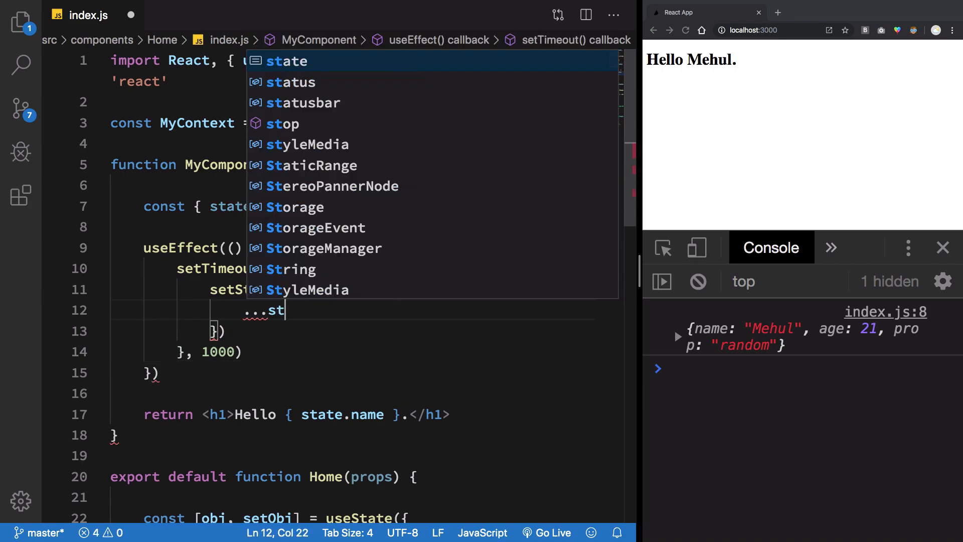
text(ate,)
key(Return)
text(name:)
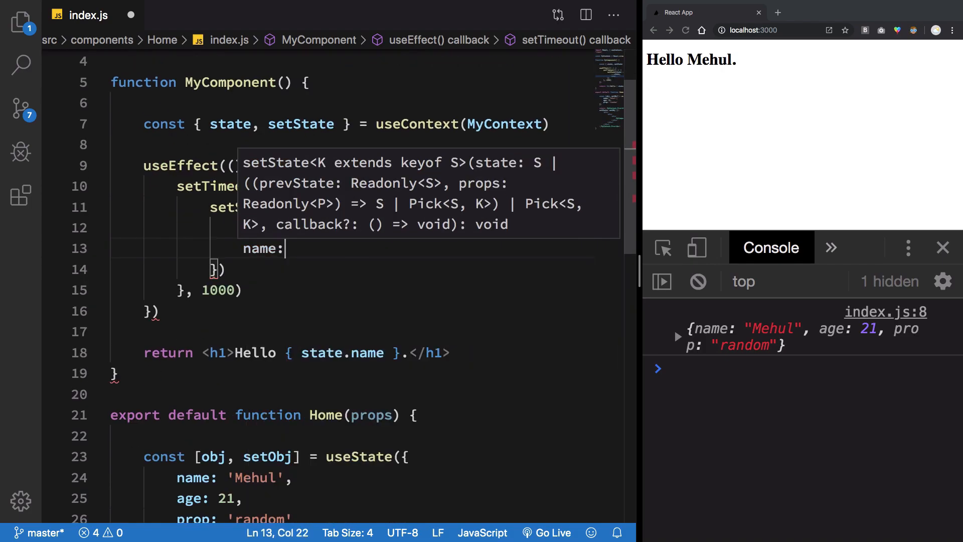
Wrap the returned object in parentheses and set name to 'Something cool'.
click(210, 222)
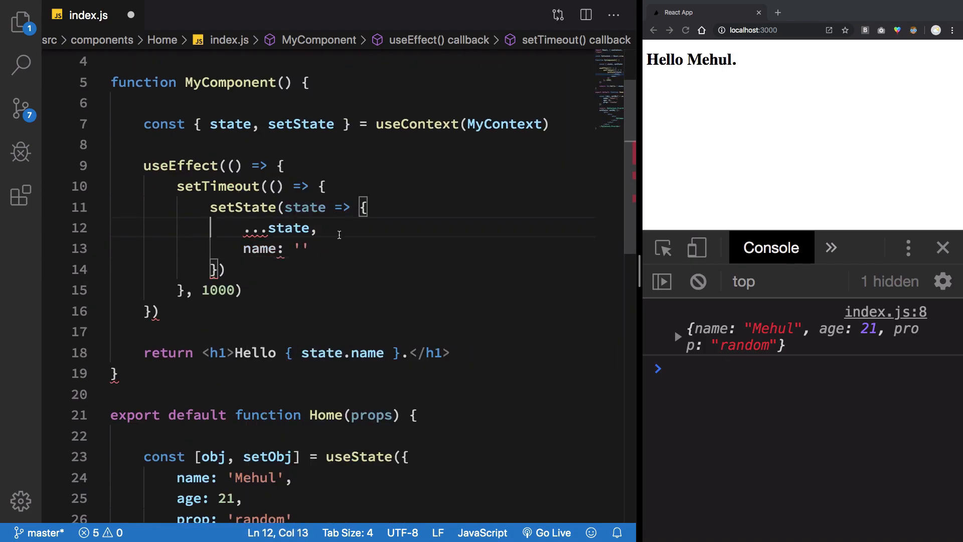
click(327, 227)
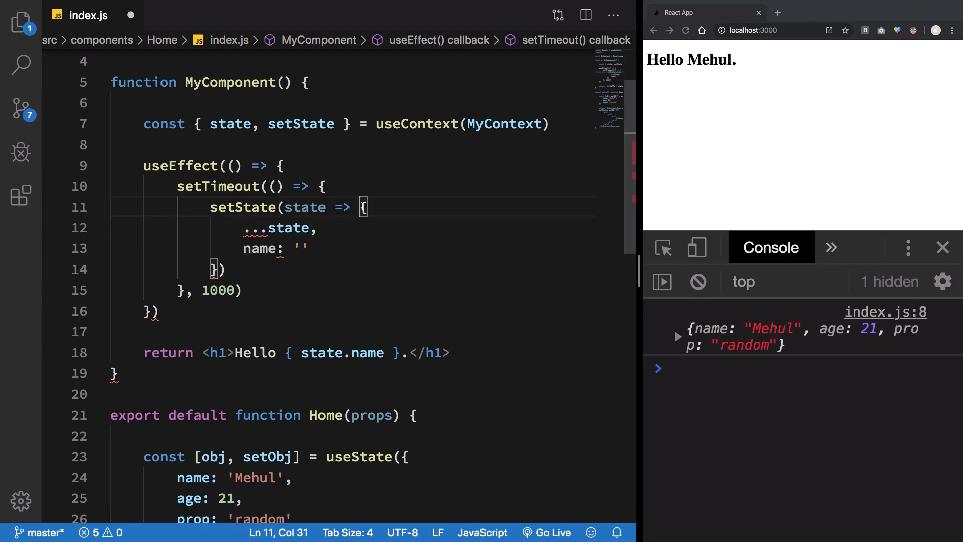
click(357, 209)
text(()
click(227, 269)
text()))
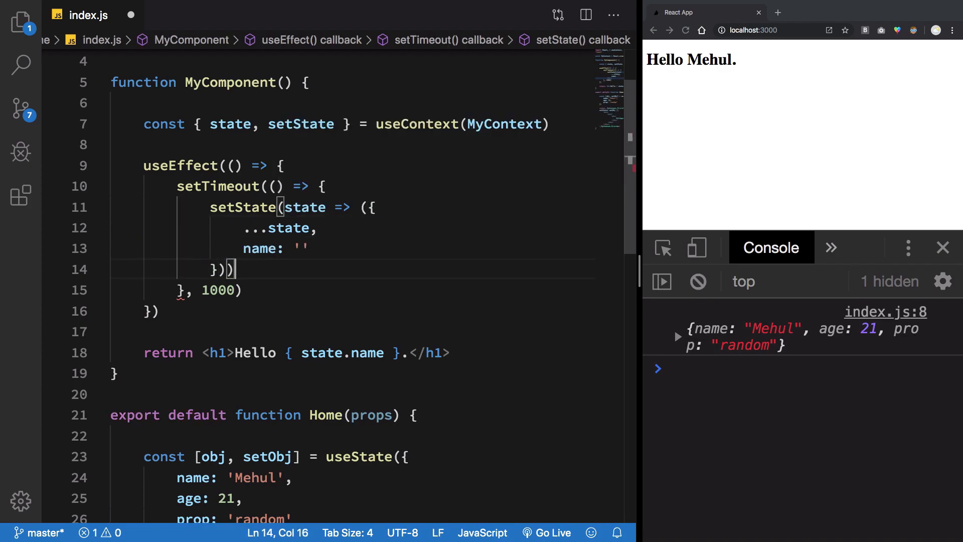
click(305, 250)
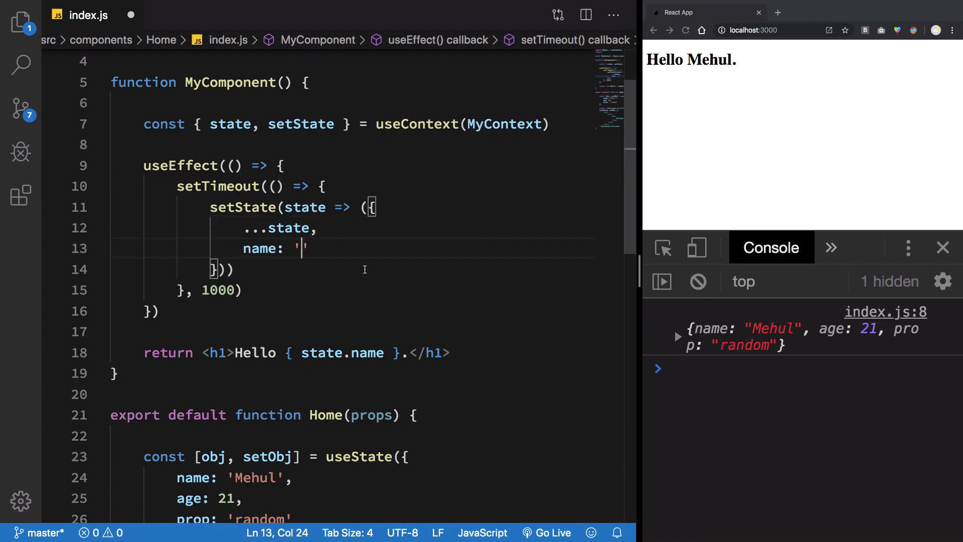
text(Something cool)
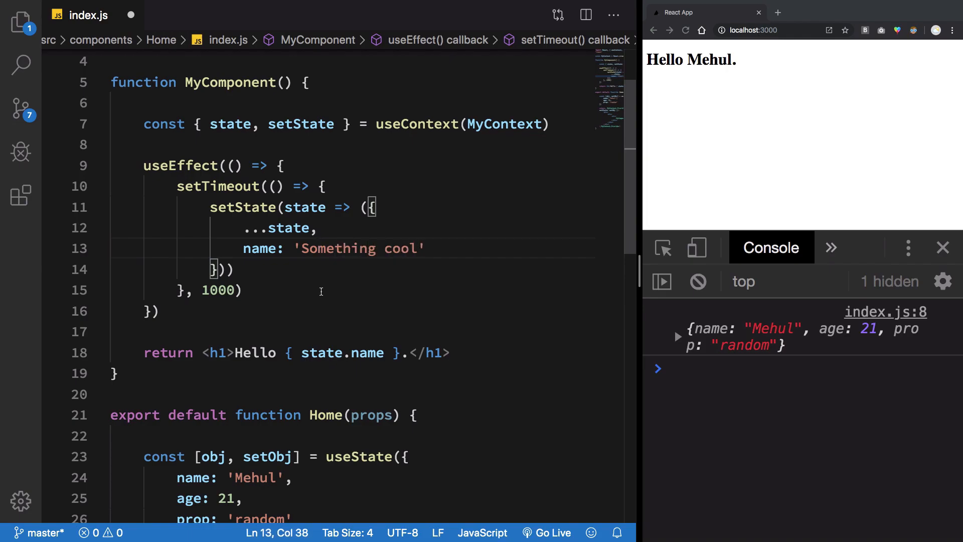
Add an empty dependency array so the effect runs once, and review the timeout code.
click(321, 292)
scroll(322, 292, down, 3)
scroll(370, 392, down, 3)
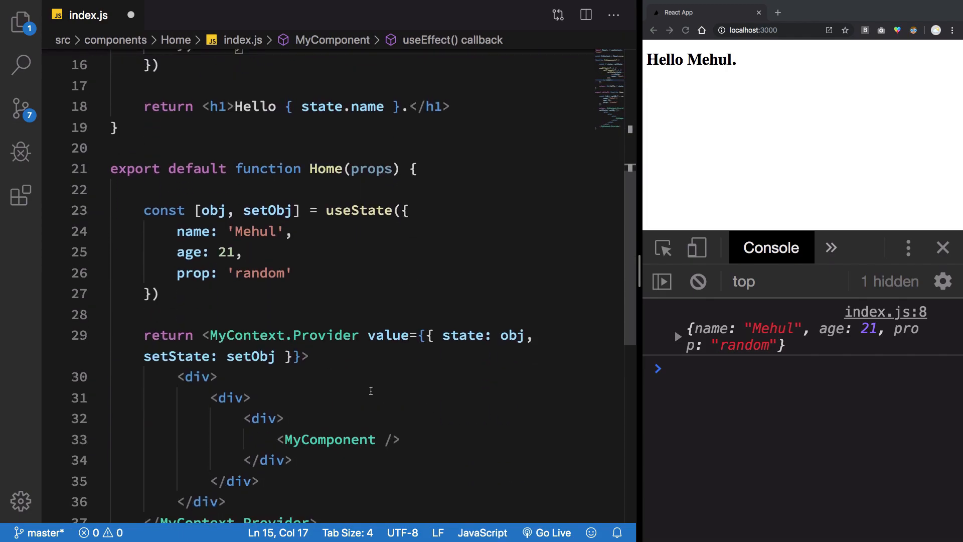
scroll(371, 392, up, 4)
click(265, 279)
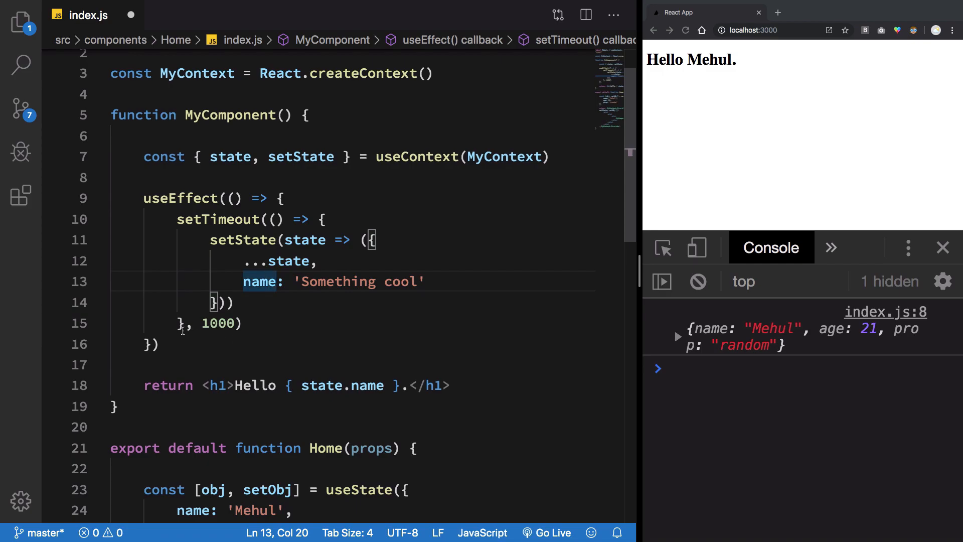
click(154, 344)
text(, [])
key(Down)
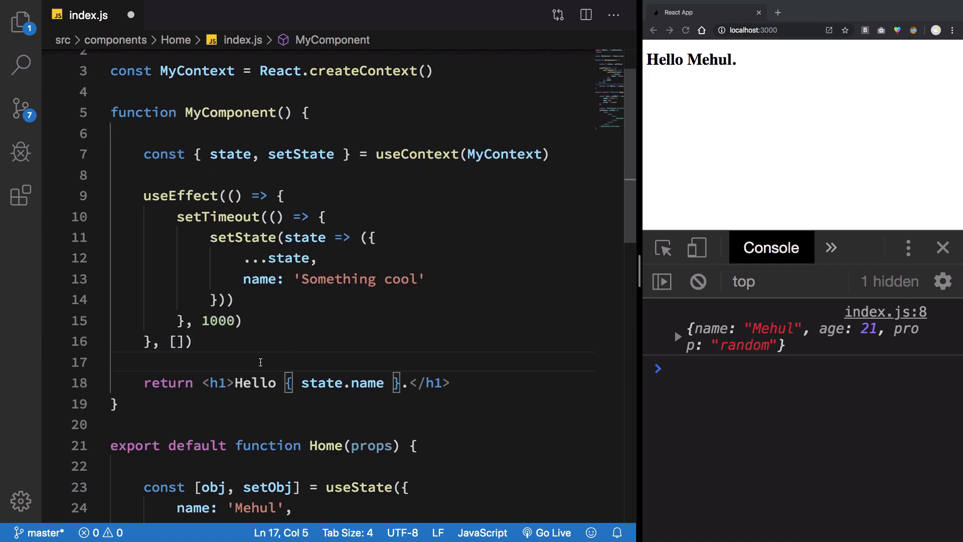
scroll(294, 239, down, 1)
drag(178, 140, 244, 280)
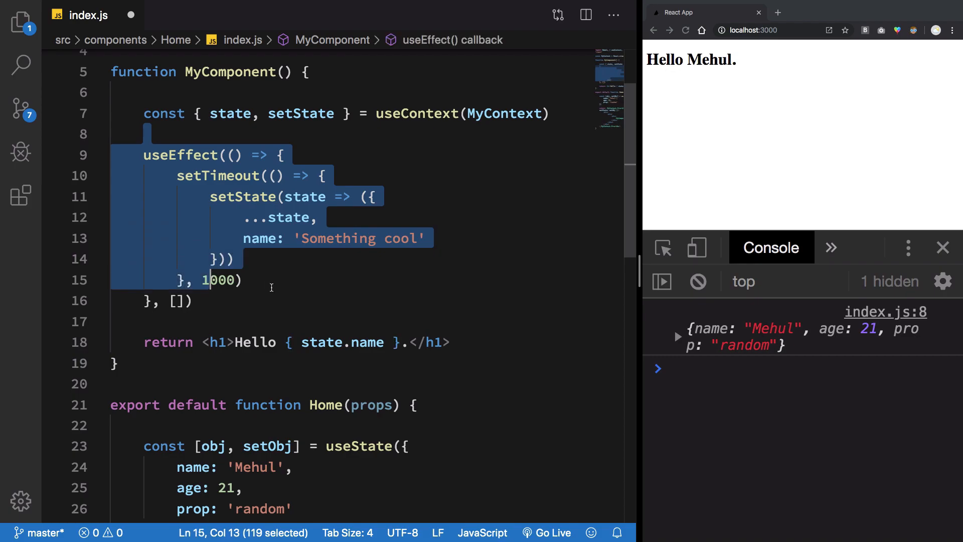
click(281, 280)
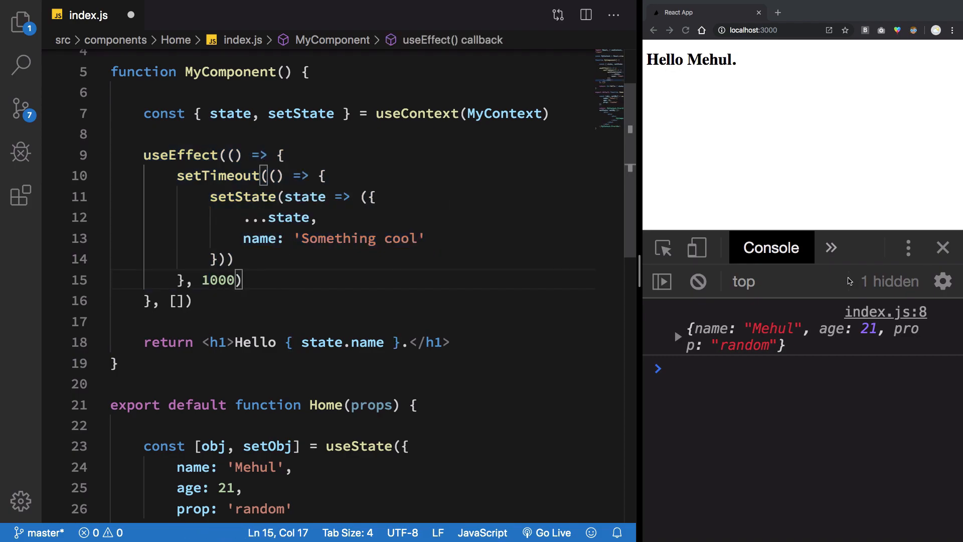
Inspect the console warning about the effect's missing 'setState' dependency and the empty array.
click(496, 305)
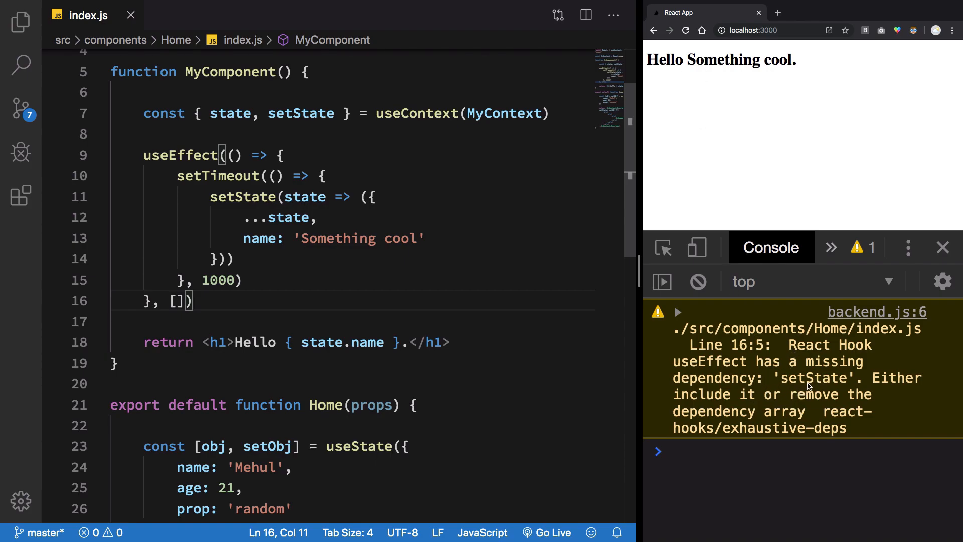
click(808, 385)
click(762, 386)
scroll(332, 338, down, 1)
click(188, 271)
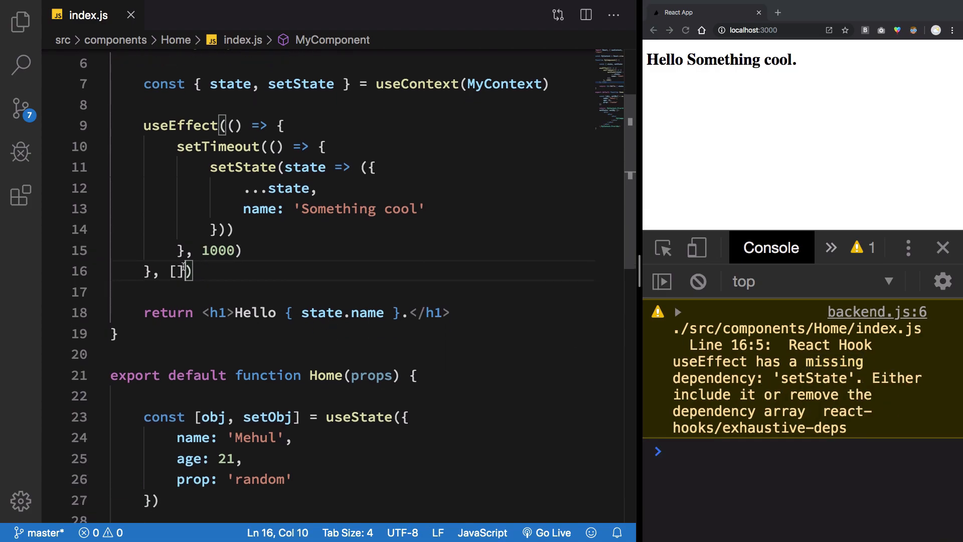
key(Left)
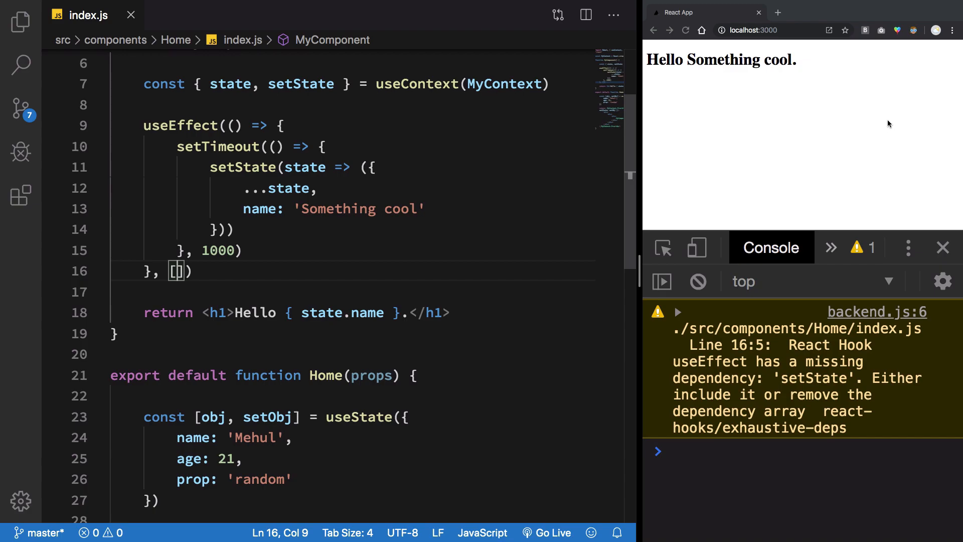
Reload the page and confirm the heading reads 'Hello Something cool.'.
click(889, 123)
key(ctrl+r)
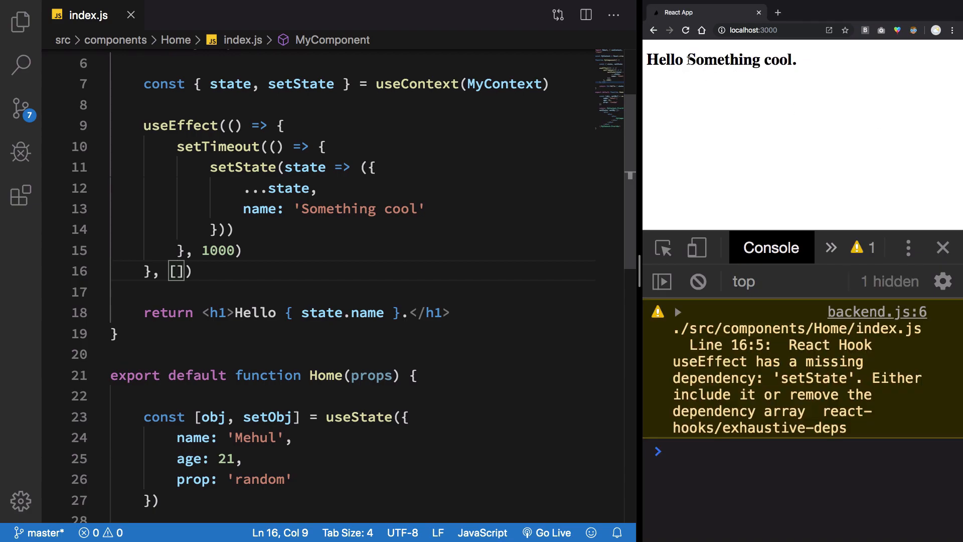
drag(688, 60, 796, 73)
click(796, 73)
Review Home's useState initial object with name Mehul and the setObj passed to the provider.
click(170, 287)
scroll(309, 302, down, 5)
scroll(309, 301, down, 3)
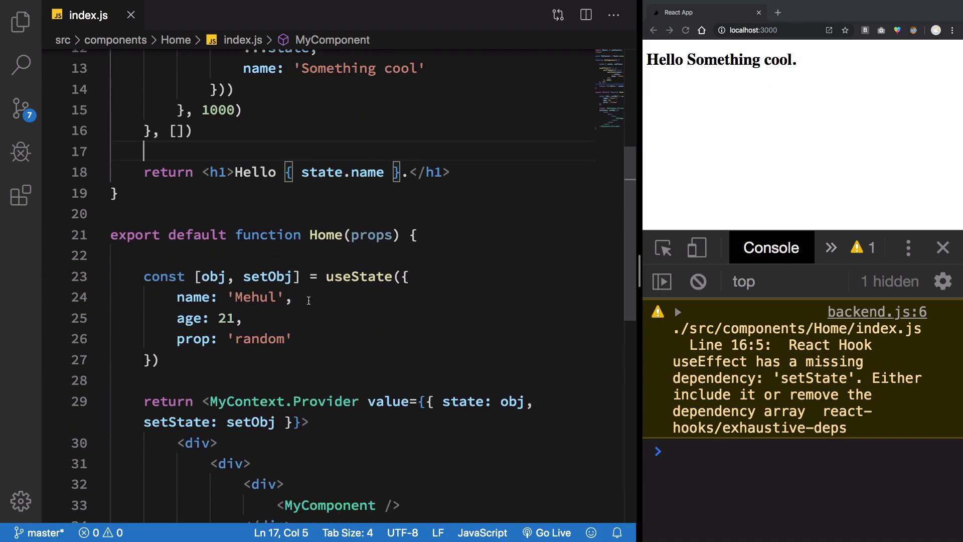
scroll(309, 301, down, 5)
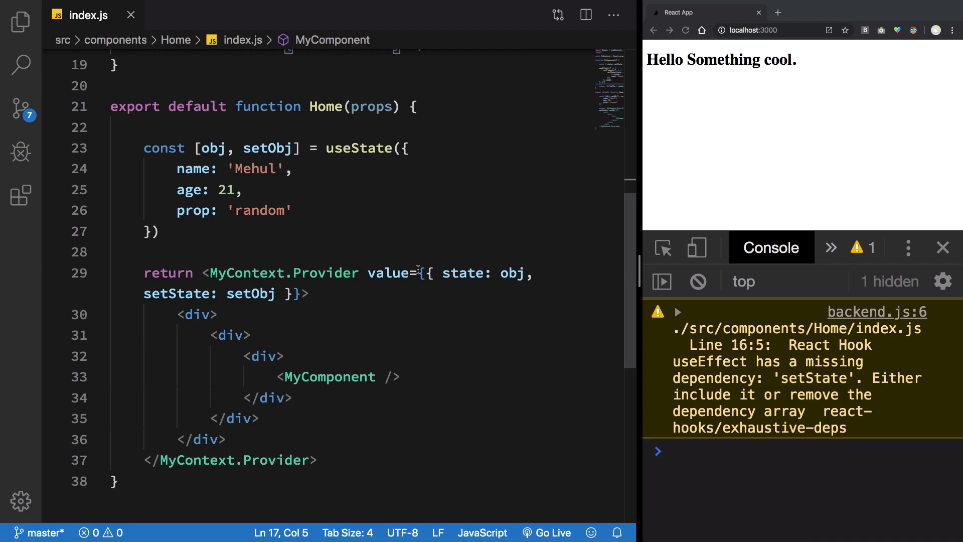
click(261, 293)
drag(161, 231, 226, 150)
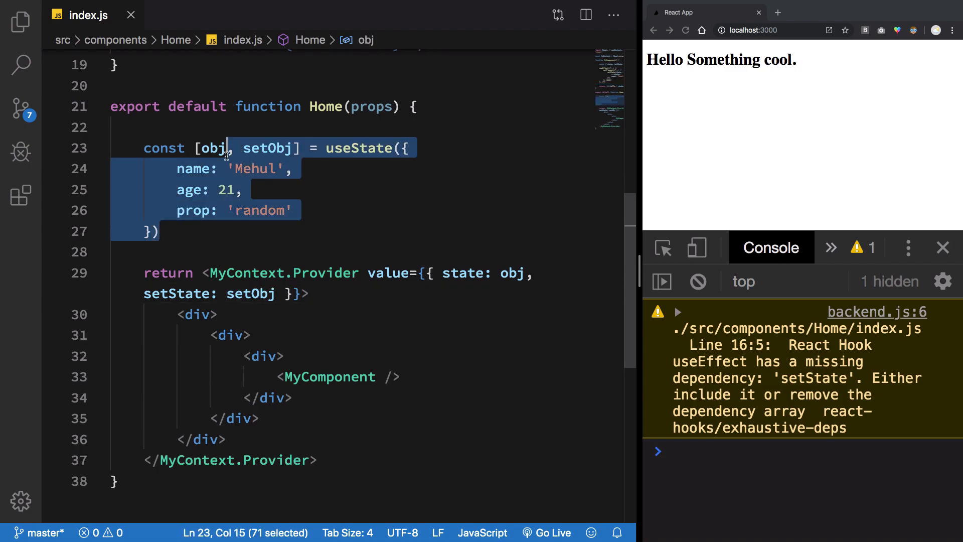
double_click(254, 169)
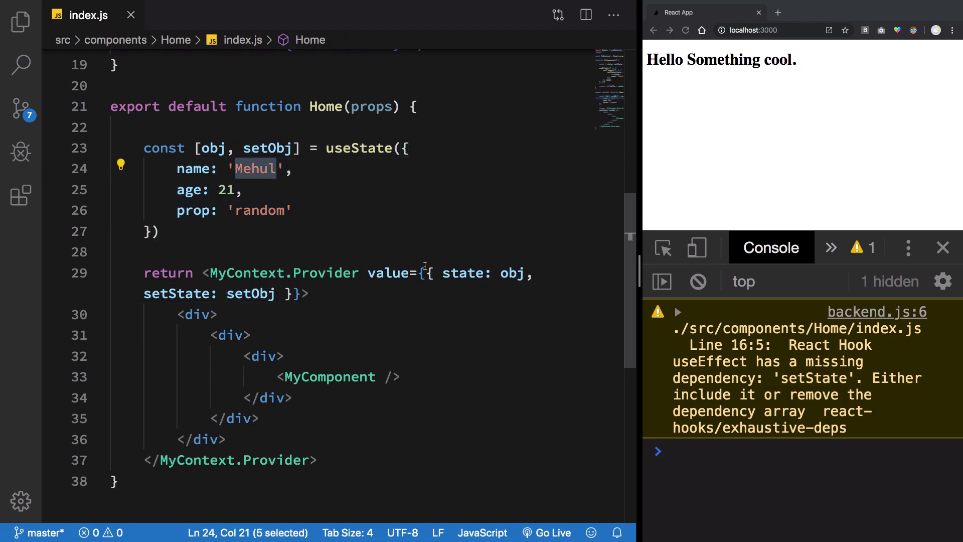
drag(121, 81, 253, 335)
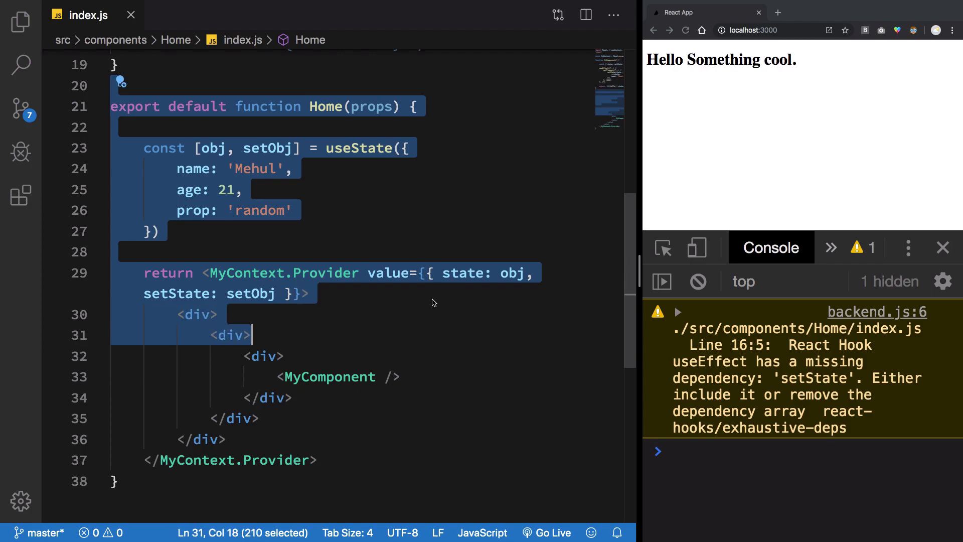
click(227, 315)
click(244, 295)
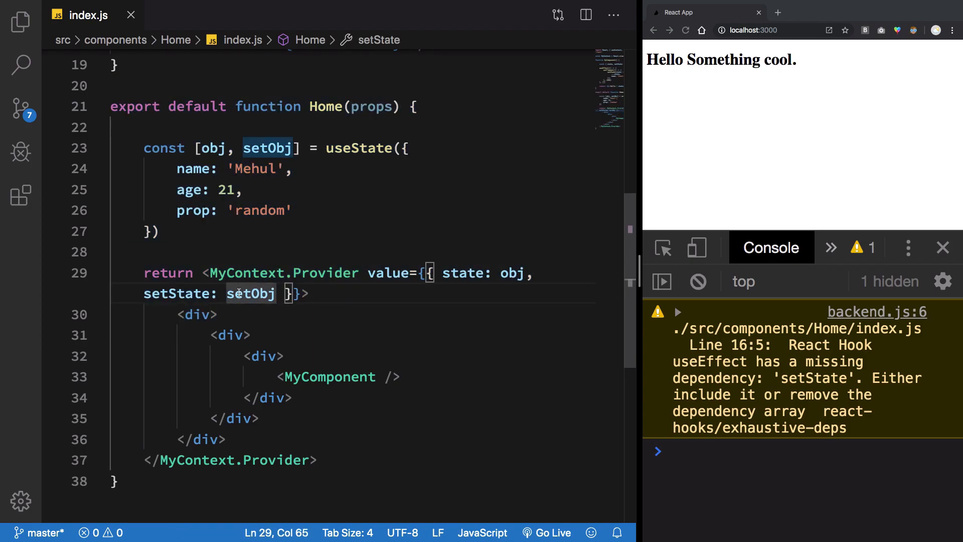
click(295, 296)
scroll(297, 301, up, 3)
scroll(295, 303, up, 3)
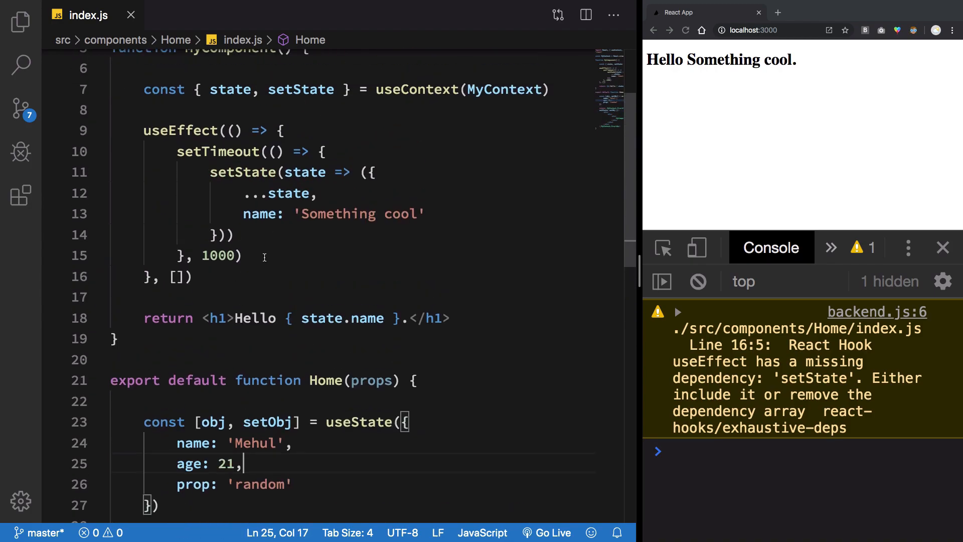
scroll(264, 257, up, 2)
Delete the useEffect block, the provider's value object and the leftover blank lines in MyComponent.
drag(196, 309, 113, 164)
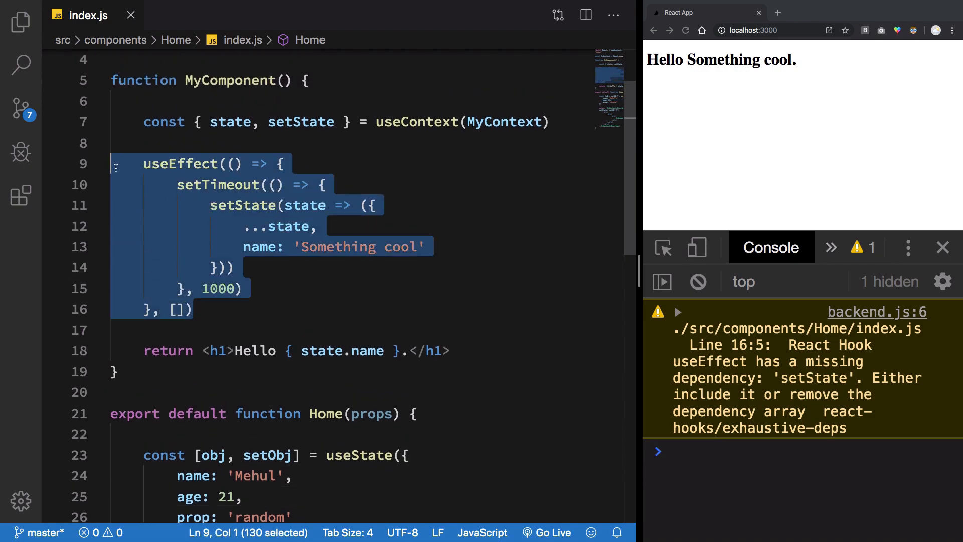
key(BackSpace)
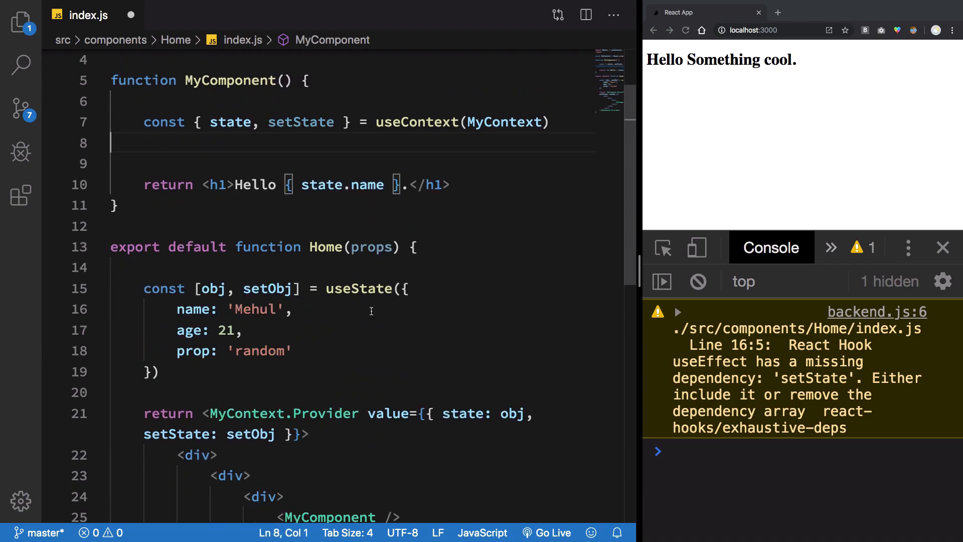
scroll(371, 311, down, 3)
drag(426, 289, 299, 310)
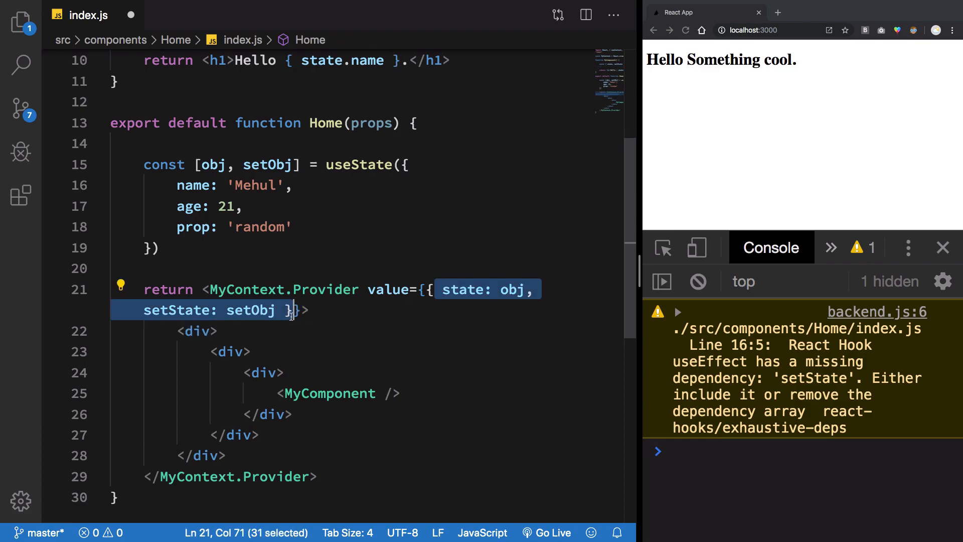
key(BackSpace)
text({s)
key(BackSpace)
text(obj)
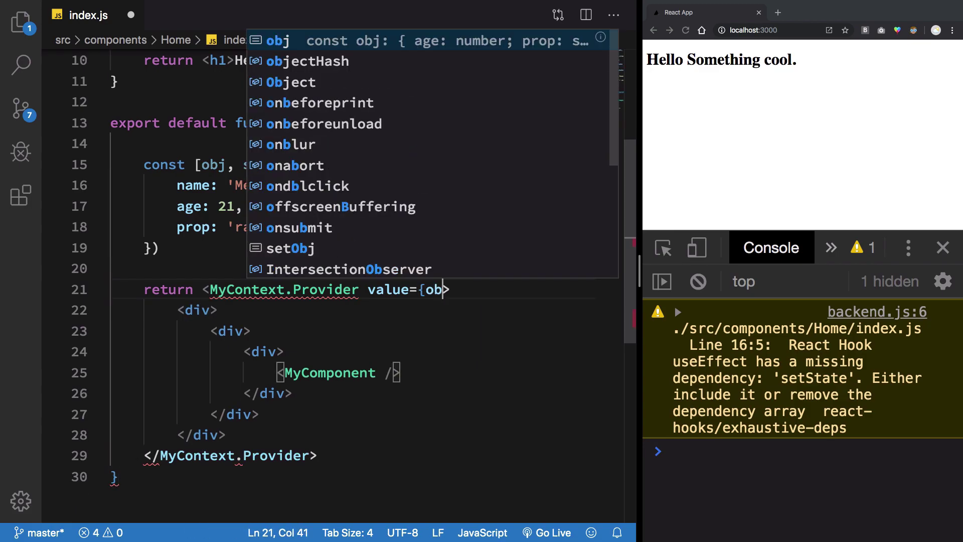
text(})
scroll(270, 269, up, 5)
drag(143, 248, 144, 227)
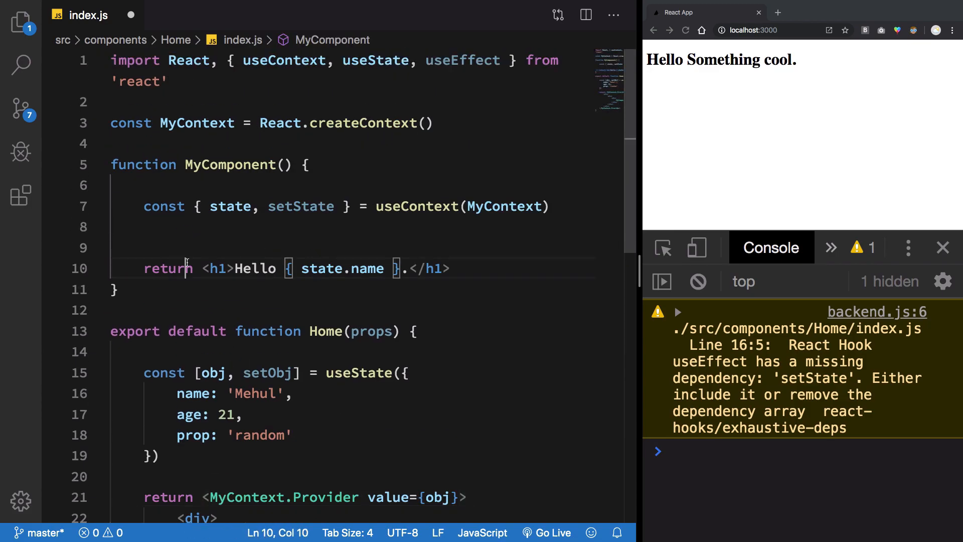
key(BackSpace)
key(ctrl+s)
key(BackSpace)
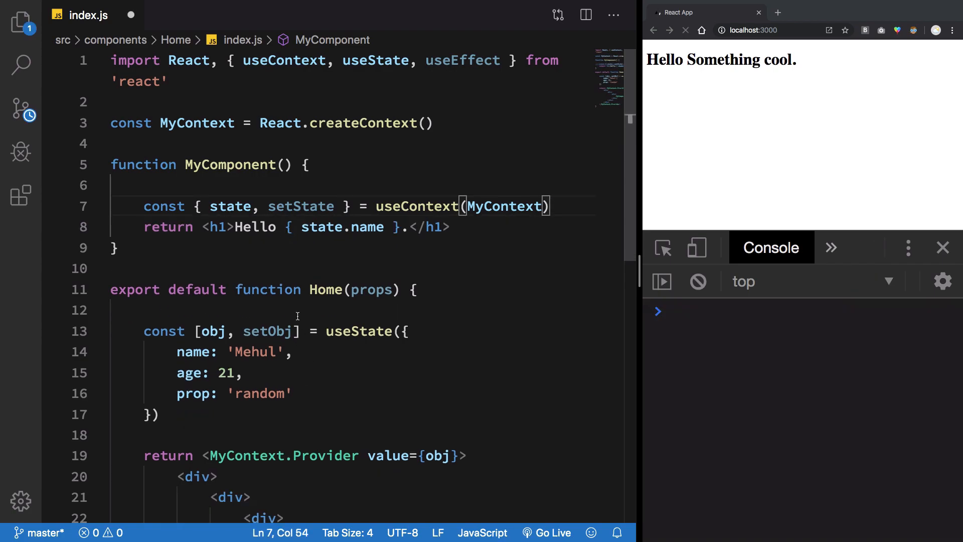
scroll(185, 234, down, 1)
Make MyComponent take the whole context value as 'state' and leave room below it for a new function.
click(185, 234)
key(Return)
key(Return)
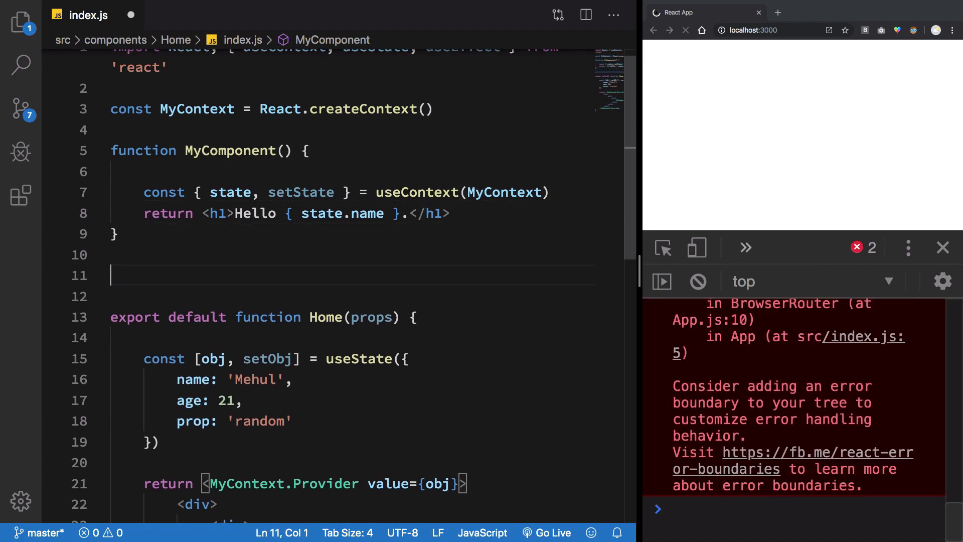
drag(352, 192, 194, 192)
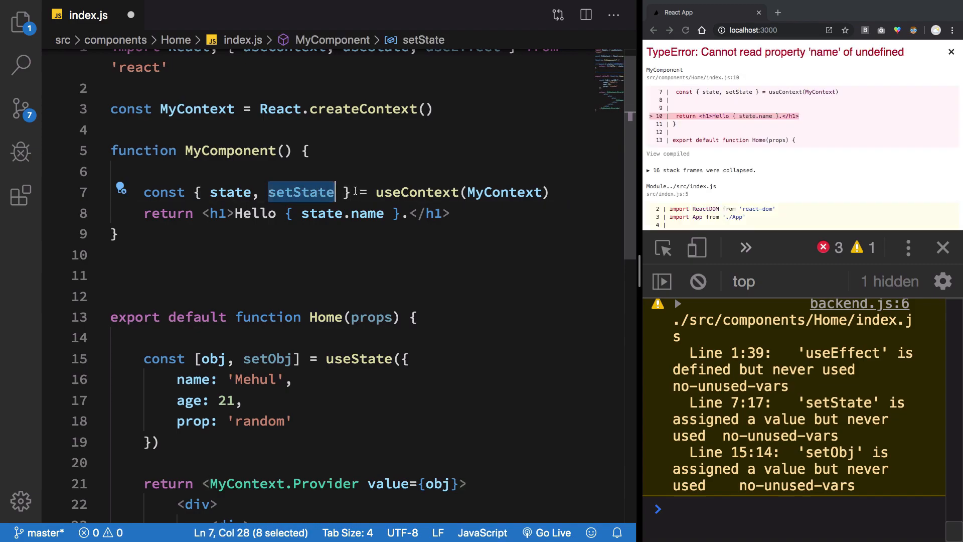
text(tat)
key(BackSpace)
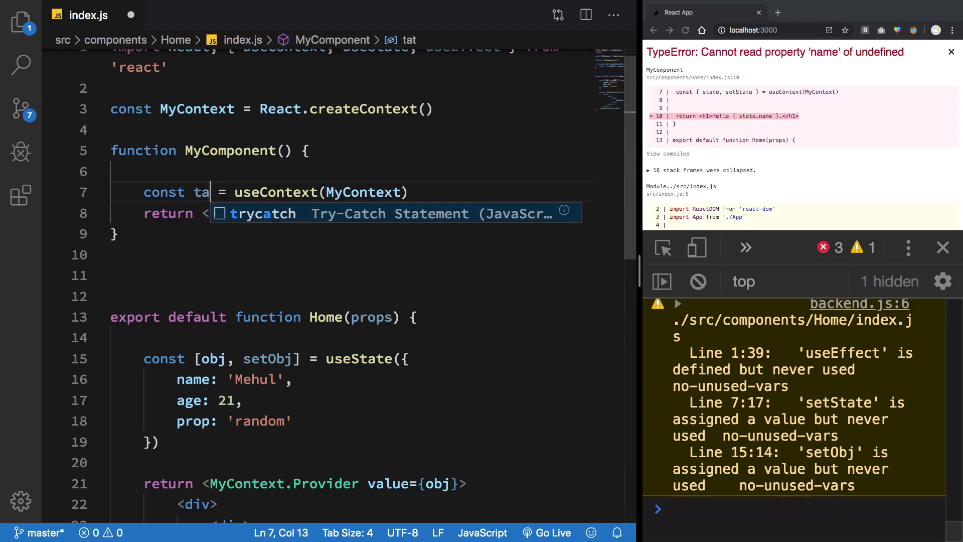
key(BackSpace)
key(BackSpace)
text(state)
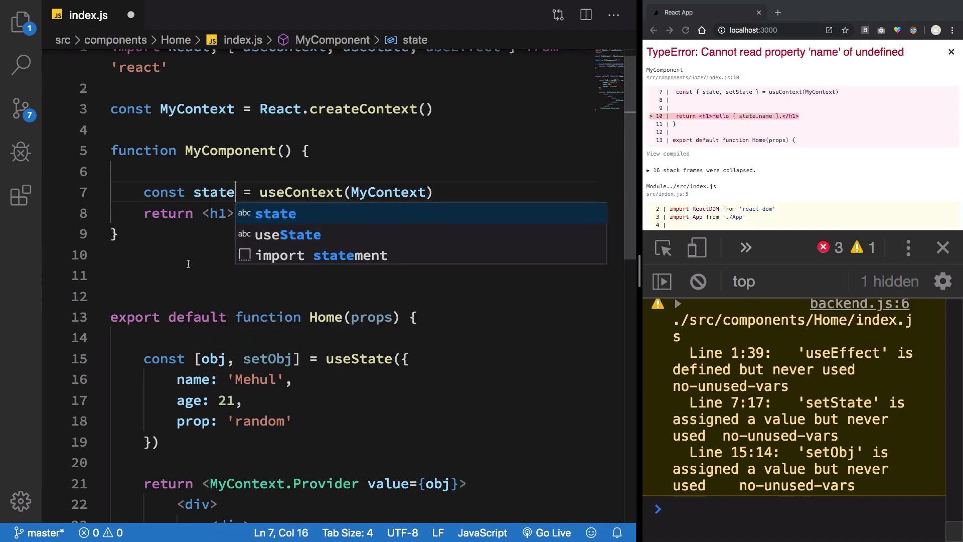
click(185, 255)
key(Return)
key(ctrl+s)
text(function )
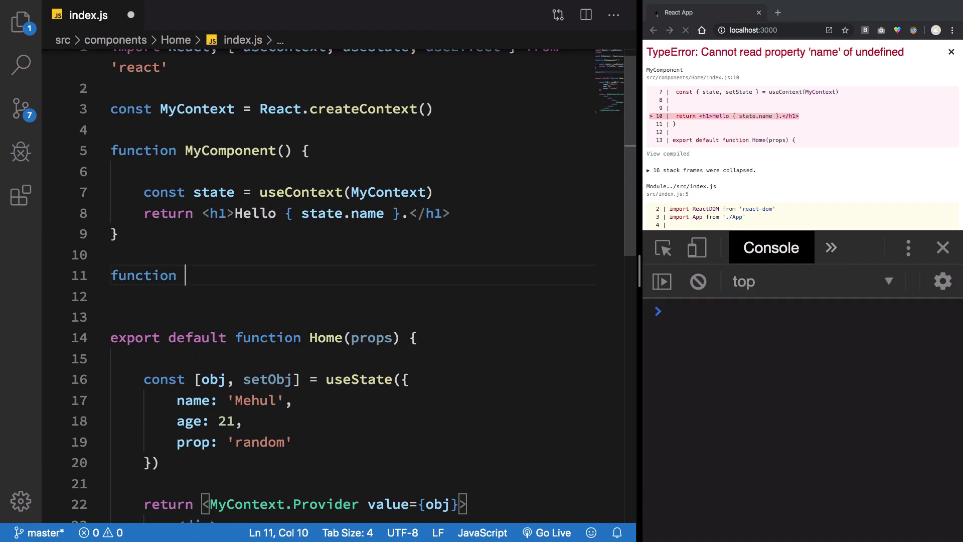
text(MyComponen)
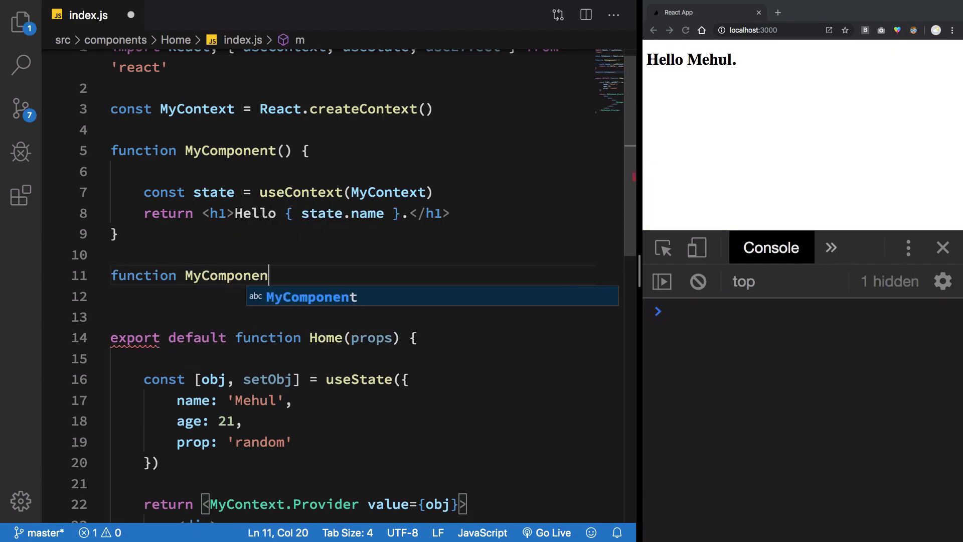
text(t2() {)
Create MyComponent2 from MyComponent's body, changing the heading to 'Your age { state.age }.'.
key(Return)
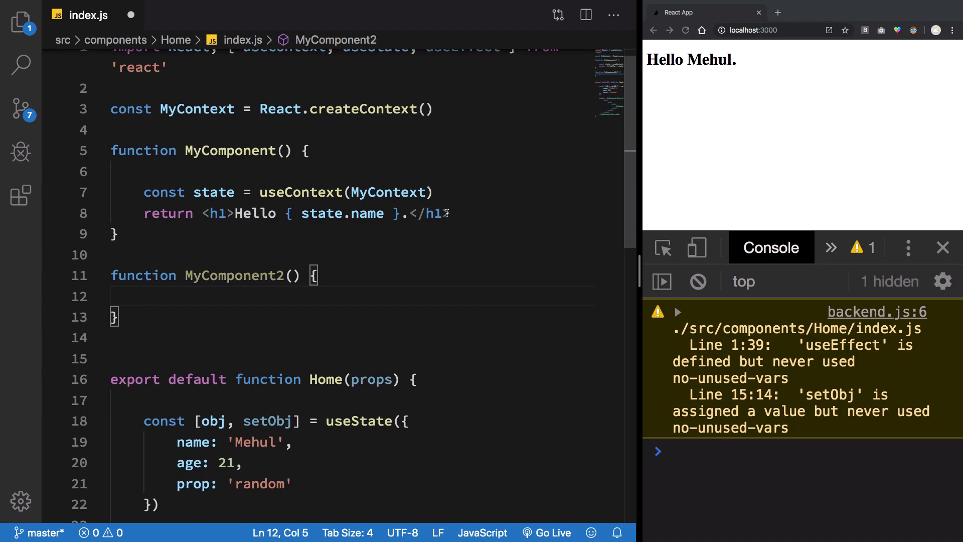
drag(450, 213, 111, 171)
key(ctrl+c)
click(221, 296)
key(ctrl+v)
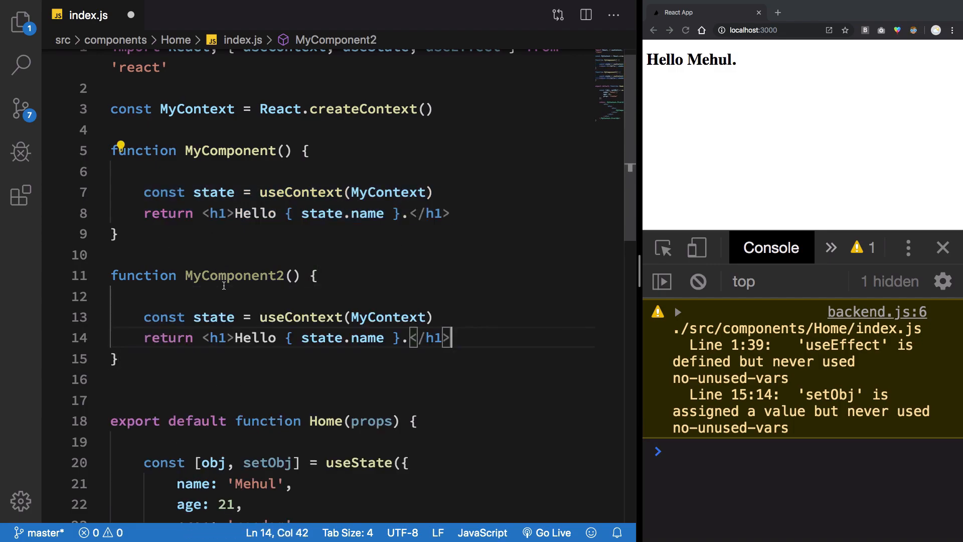
double_click(256, 337)
text(Your age)
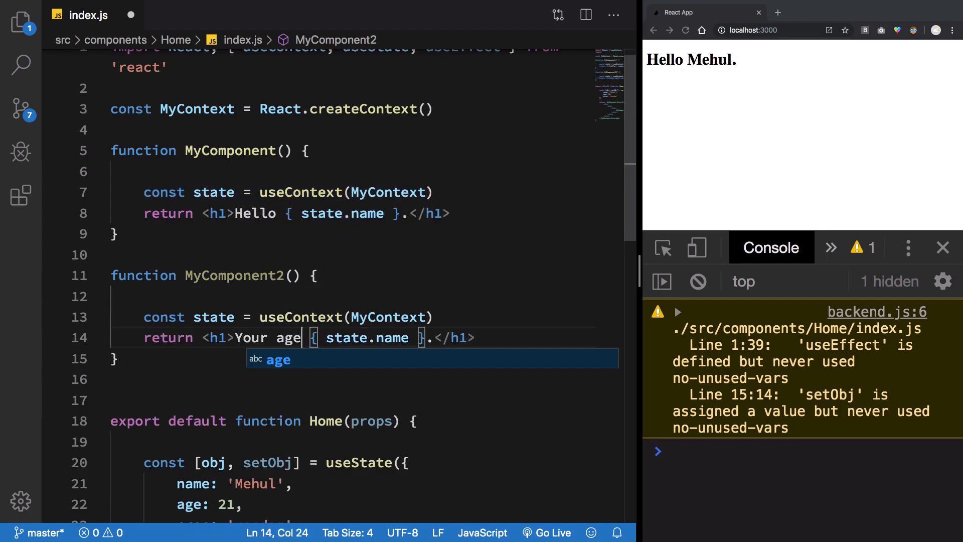
double_click(392, 338)
text(age)
key(Escape)
scroll(302, 225, down, 3)
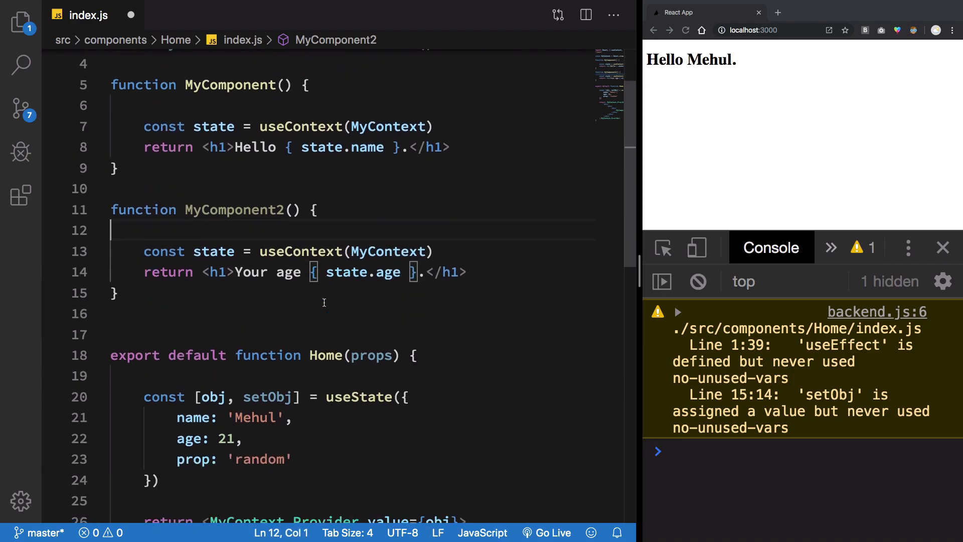
Render <MyComponent2 /> below <MyComponent /> in Home and save.
click(243, 229)
double_click(234, 208)
scroll(237, 210, down, 10)
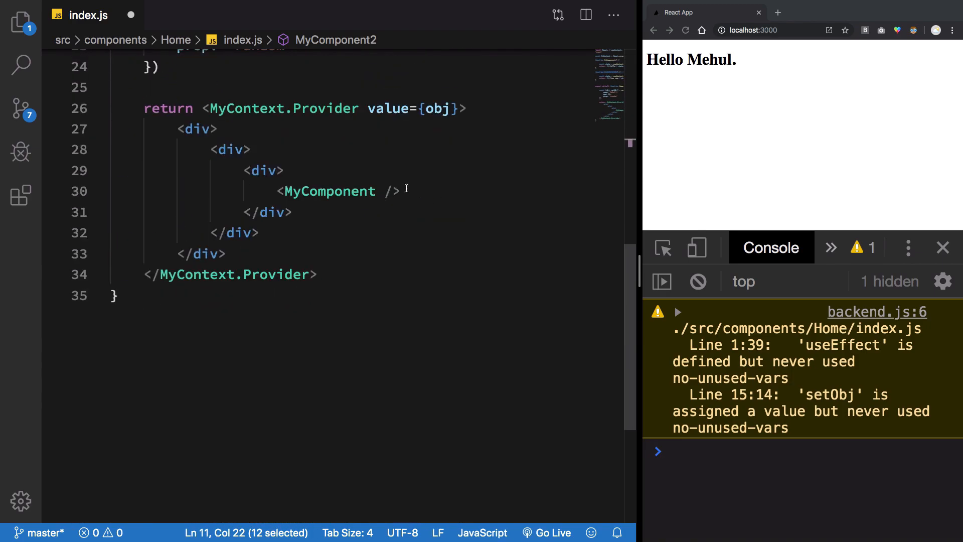
click(406, 190)
key(Return)
text(<MyComponent2 />)
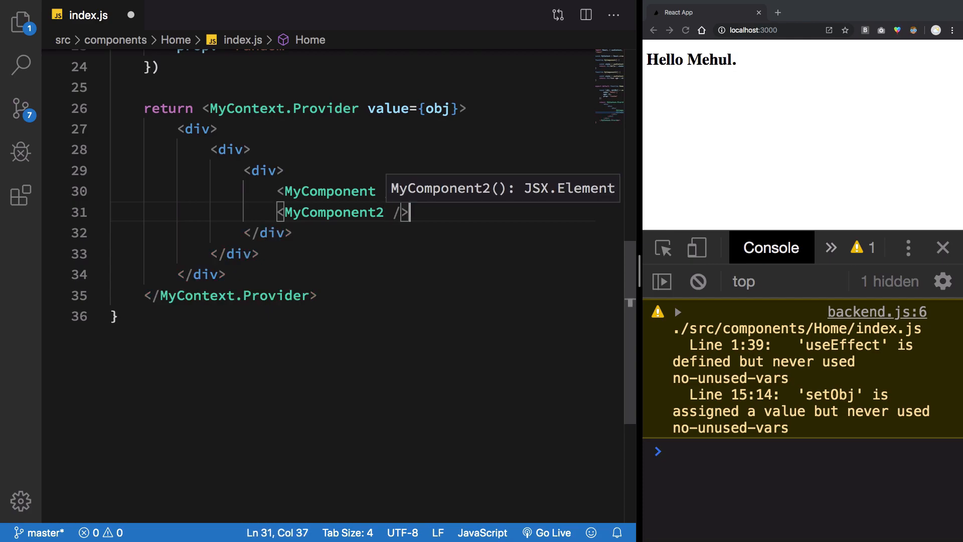
key(ctrl+s)
click(427, 252)
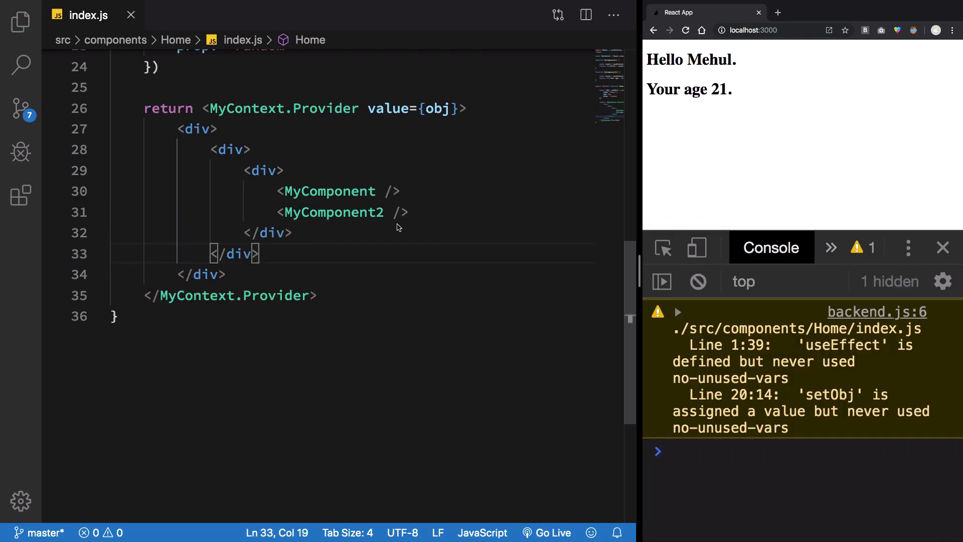
Cut <MyComponent2 /> out of Home, briefly pasting it into the age heading before removing it.
double_click(333, 212)
key(super+BackSpace)
scroll(373, 214, up, 8)
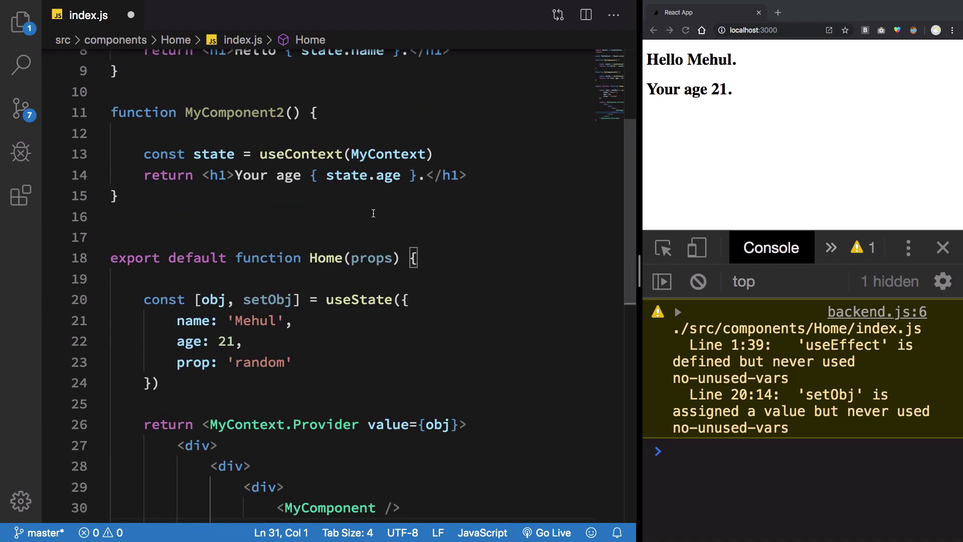
click(419, 177)
key(super+v)
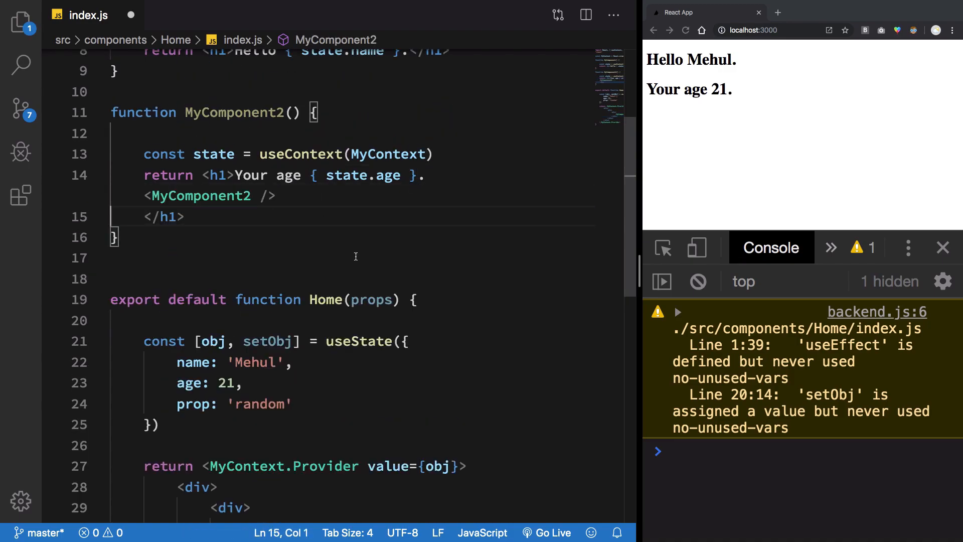
scroll(305, 206, up, 3)
drag(279, 259, 145, 260)
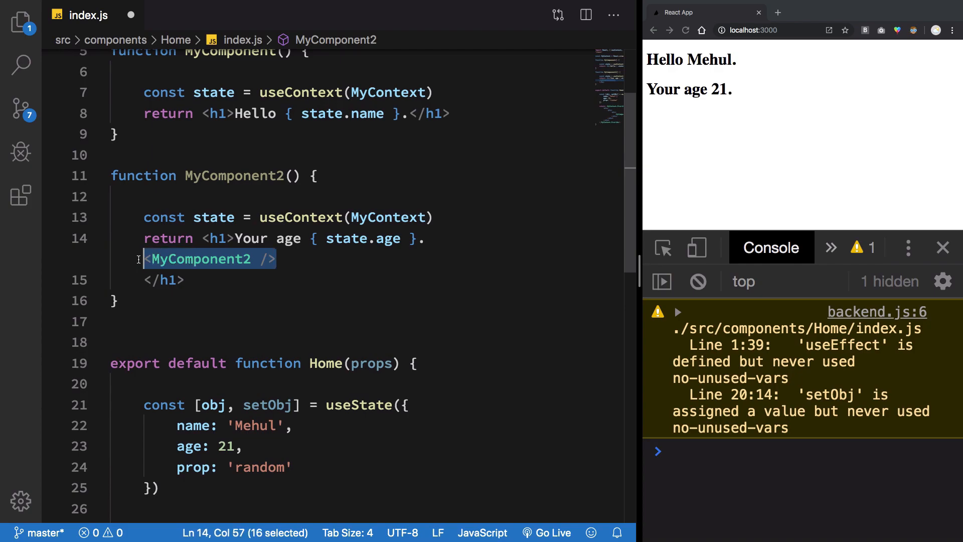
key(BackSpace)
scroll(377, 226, up, 4)
Place <MyComponent2 /> after 'Hello { state.name }.' inside MyComponent's <h1> and save.
click(405, 202)
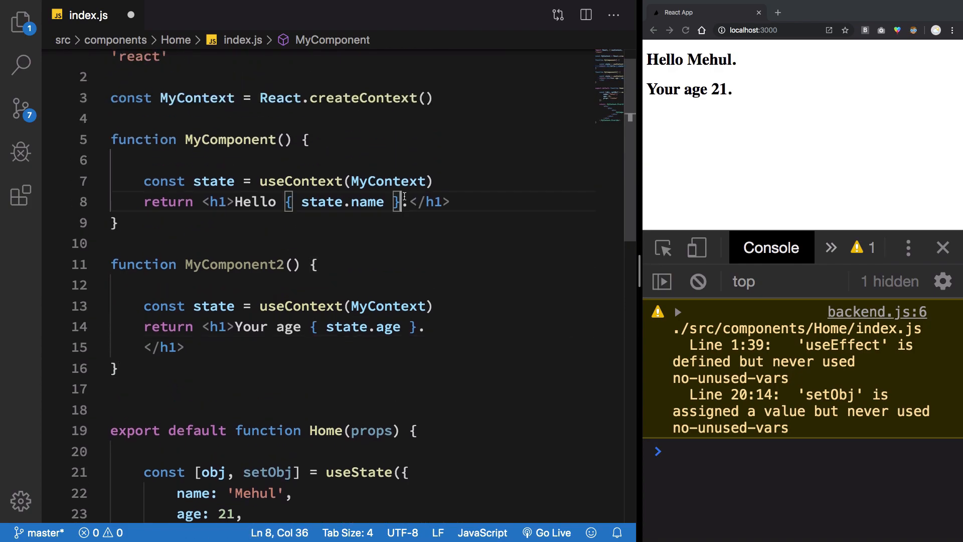
key(super+v)
key(super+s)
click(416, 238)
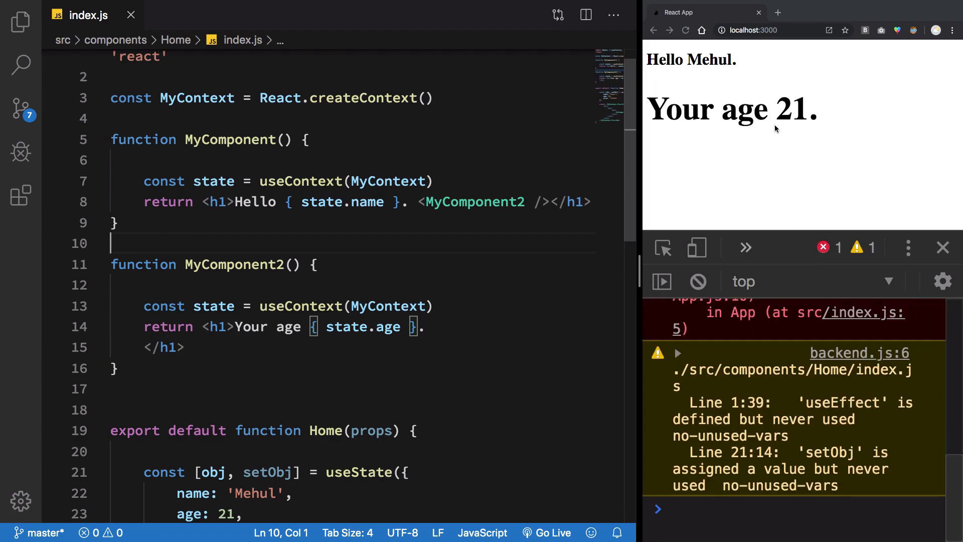
scroll(776, 389, up, 10)
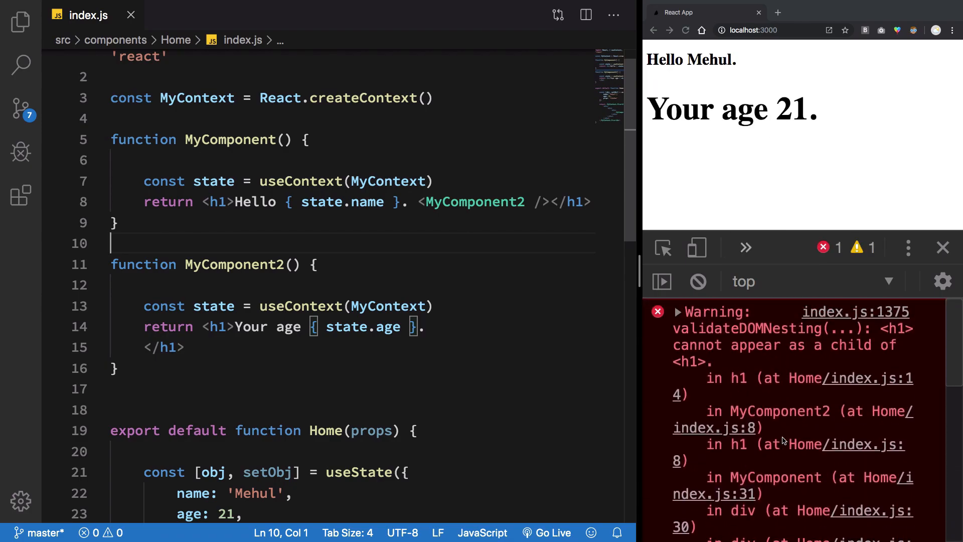
scroll(757, 350, down, 10)
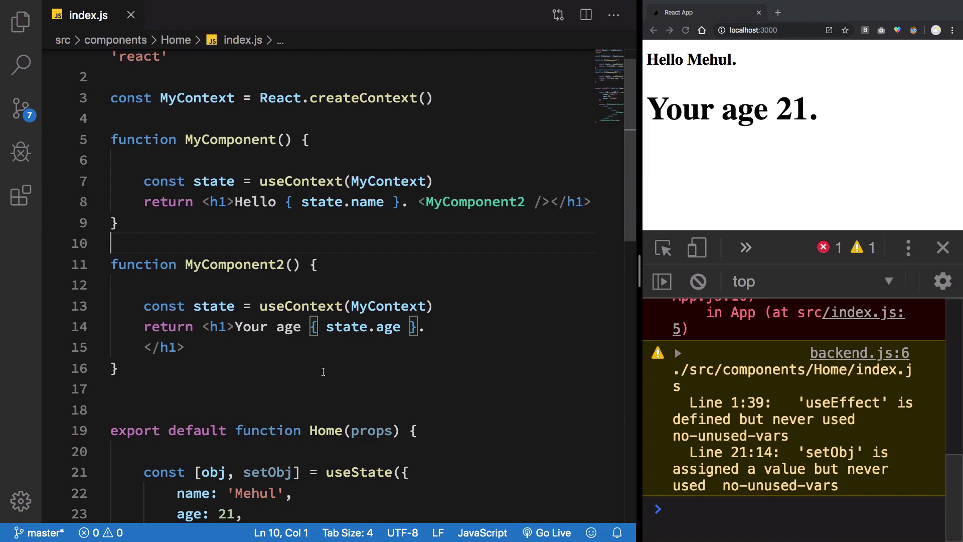
click(303, 371)
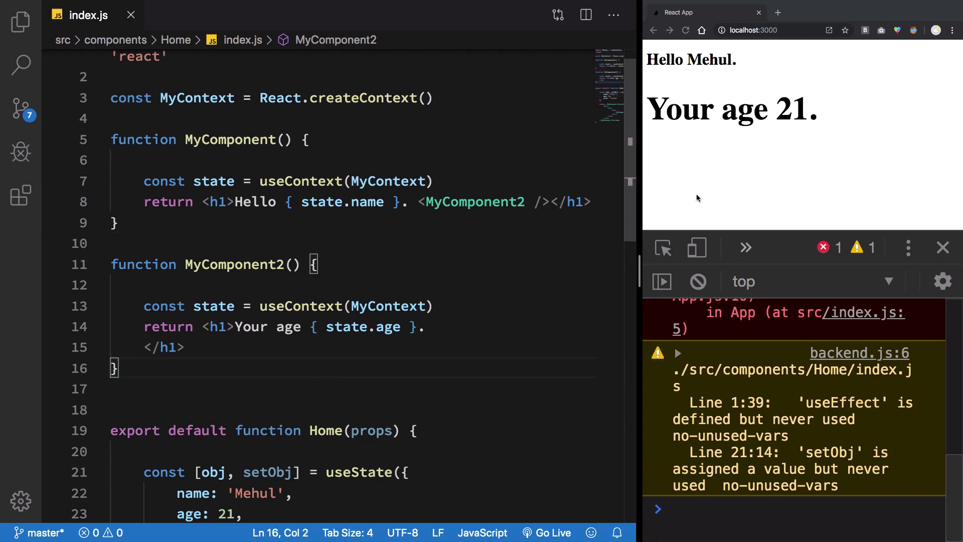
scroll(509, 265, up, 1)
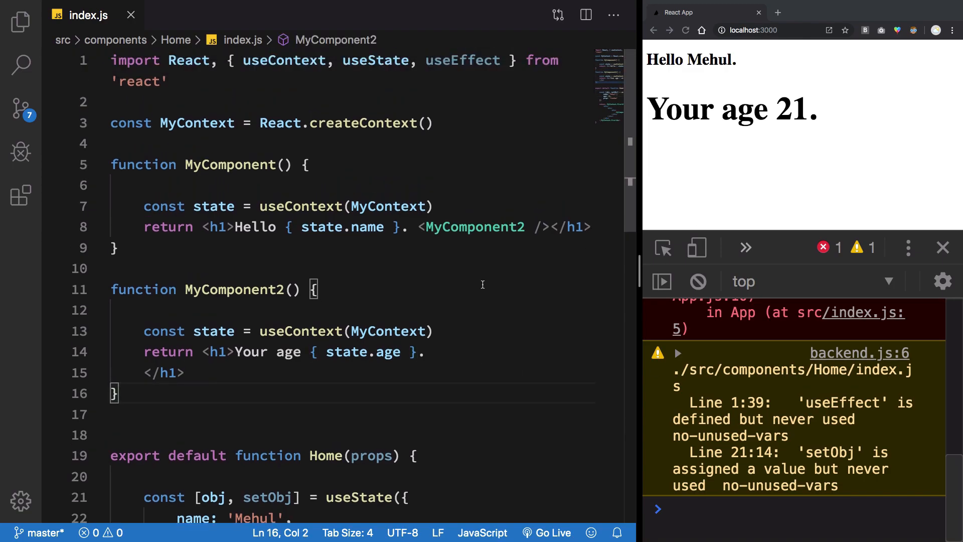
double_click(318, 331)
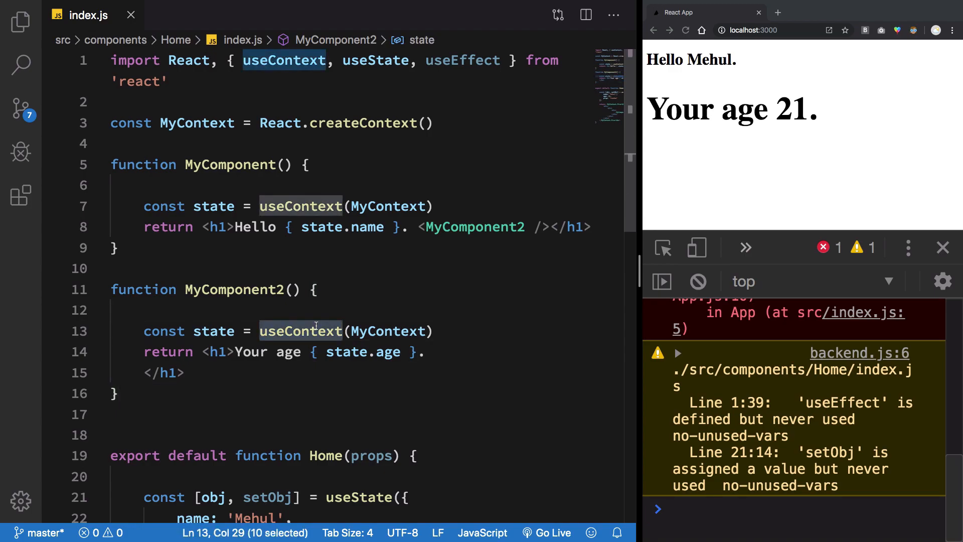
double_click(362, 123)
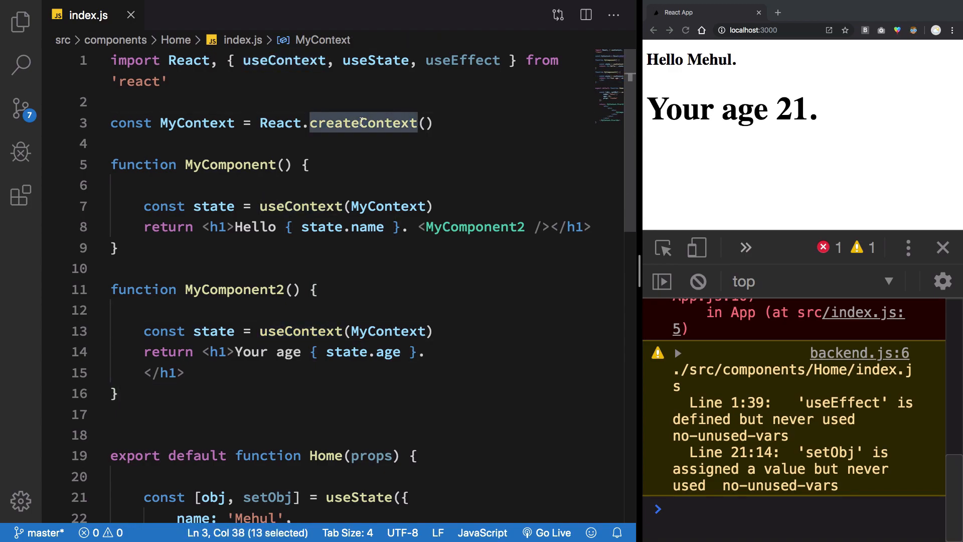